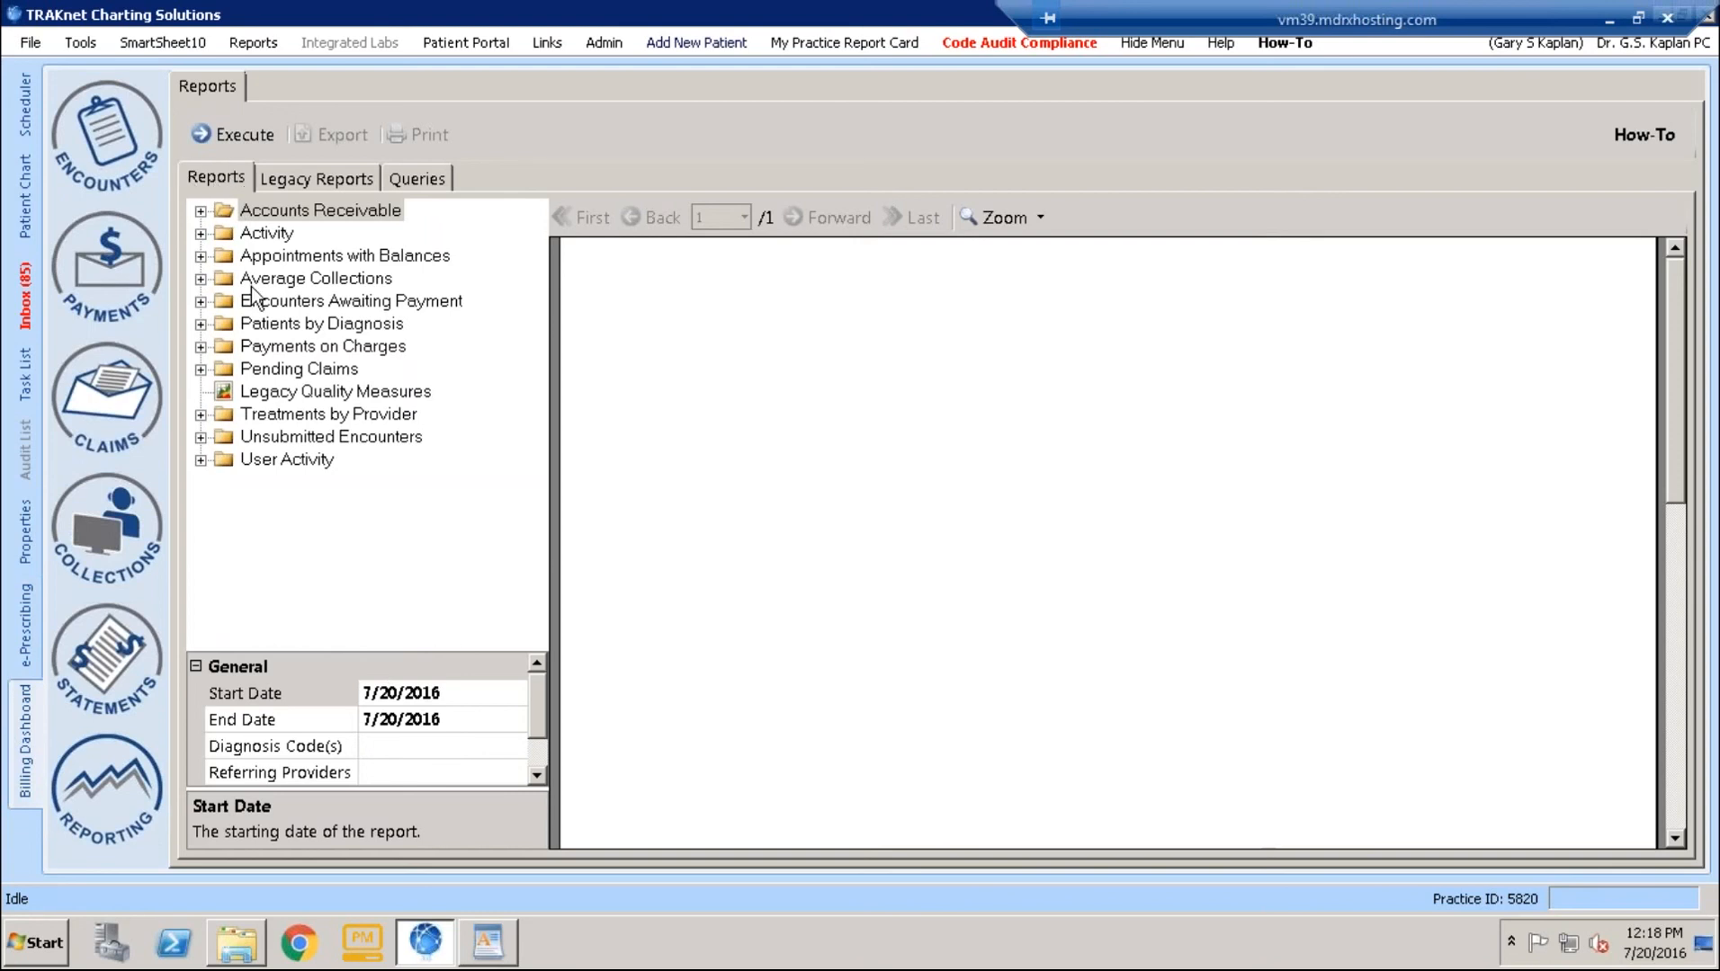
# - Open the Patients by Diagnosis Details report and set its start date to 10/1/2015
pyautogui.click(201, 324)
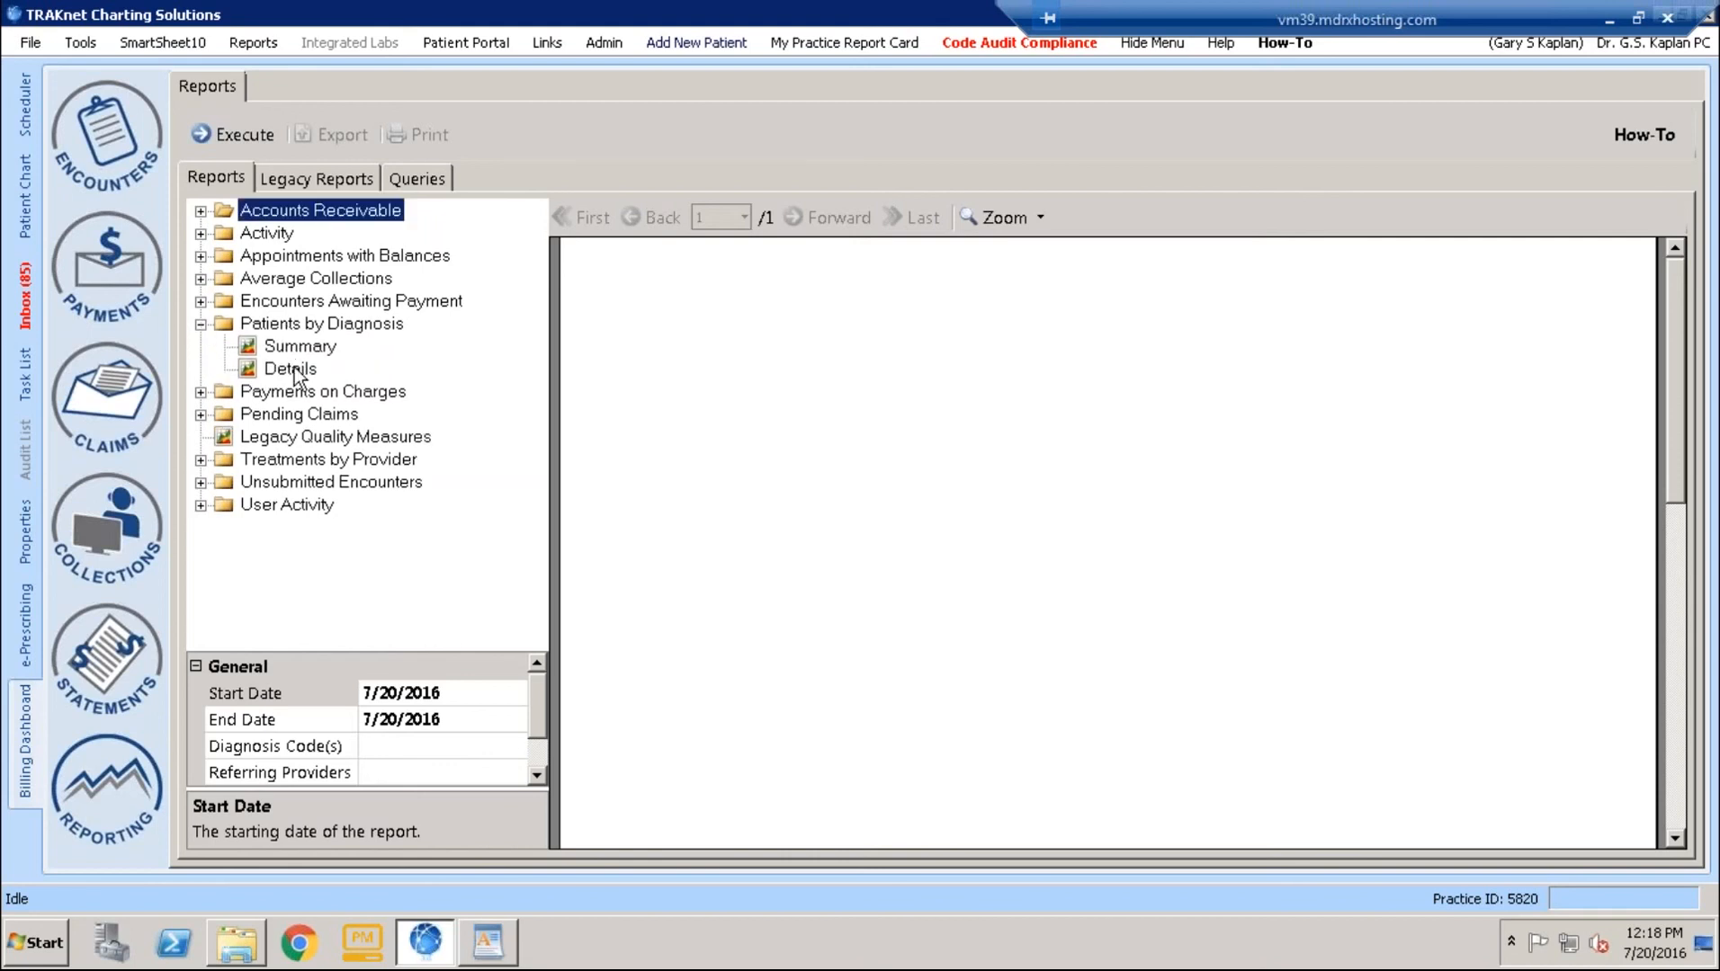
pyautogui.click(292, 369)
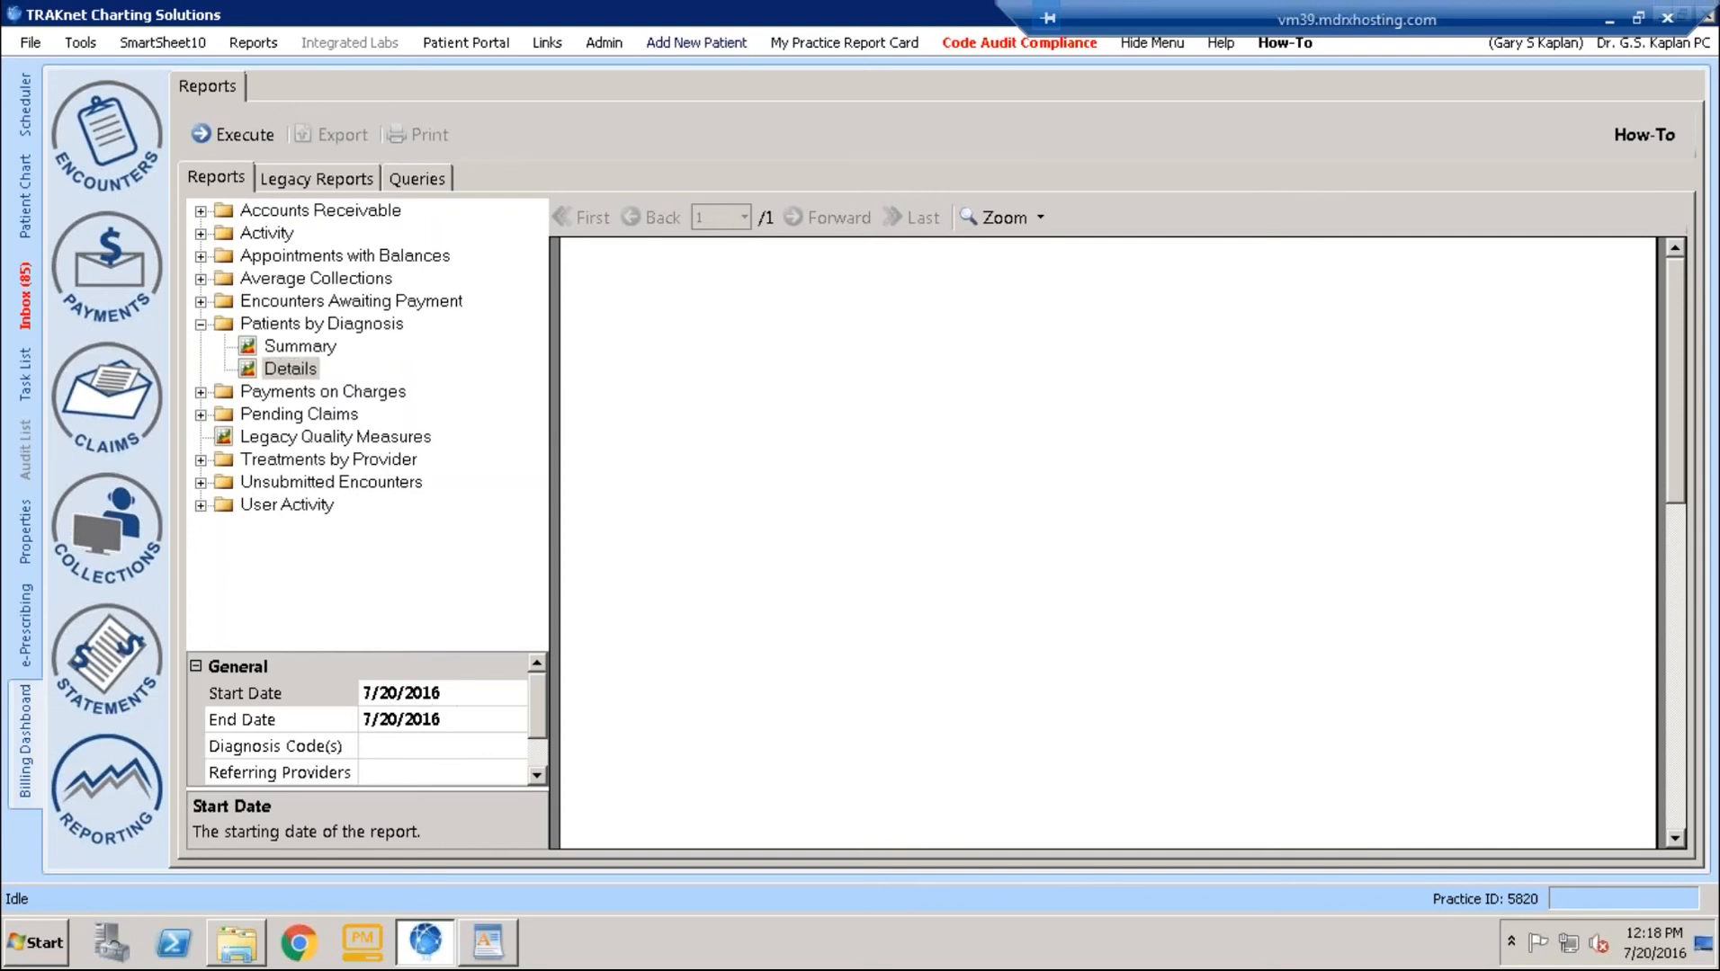
pyautogui.click(459, 693)
pyautogui.moveTo(369, 687); pyautogui.dragTo(347, 690)
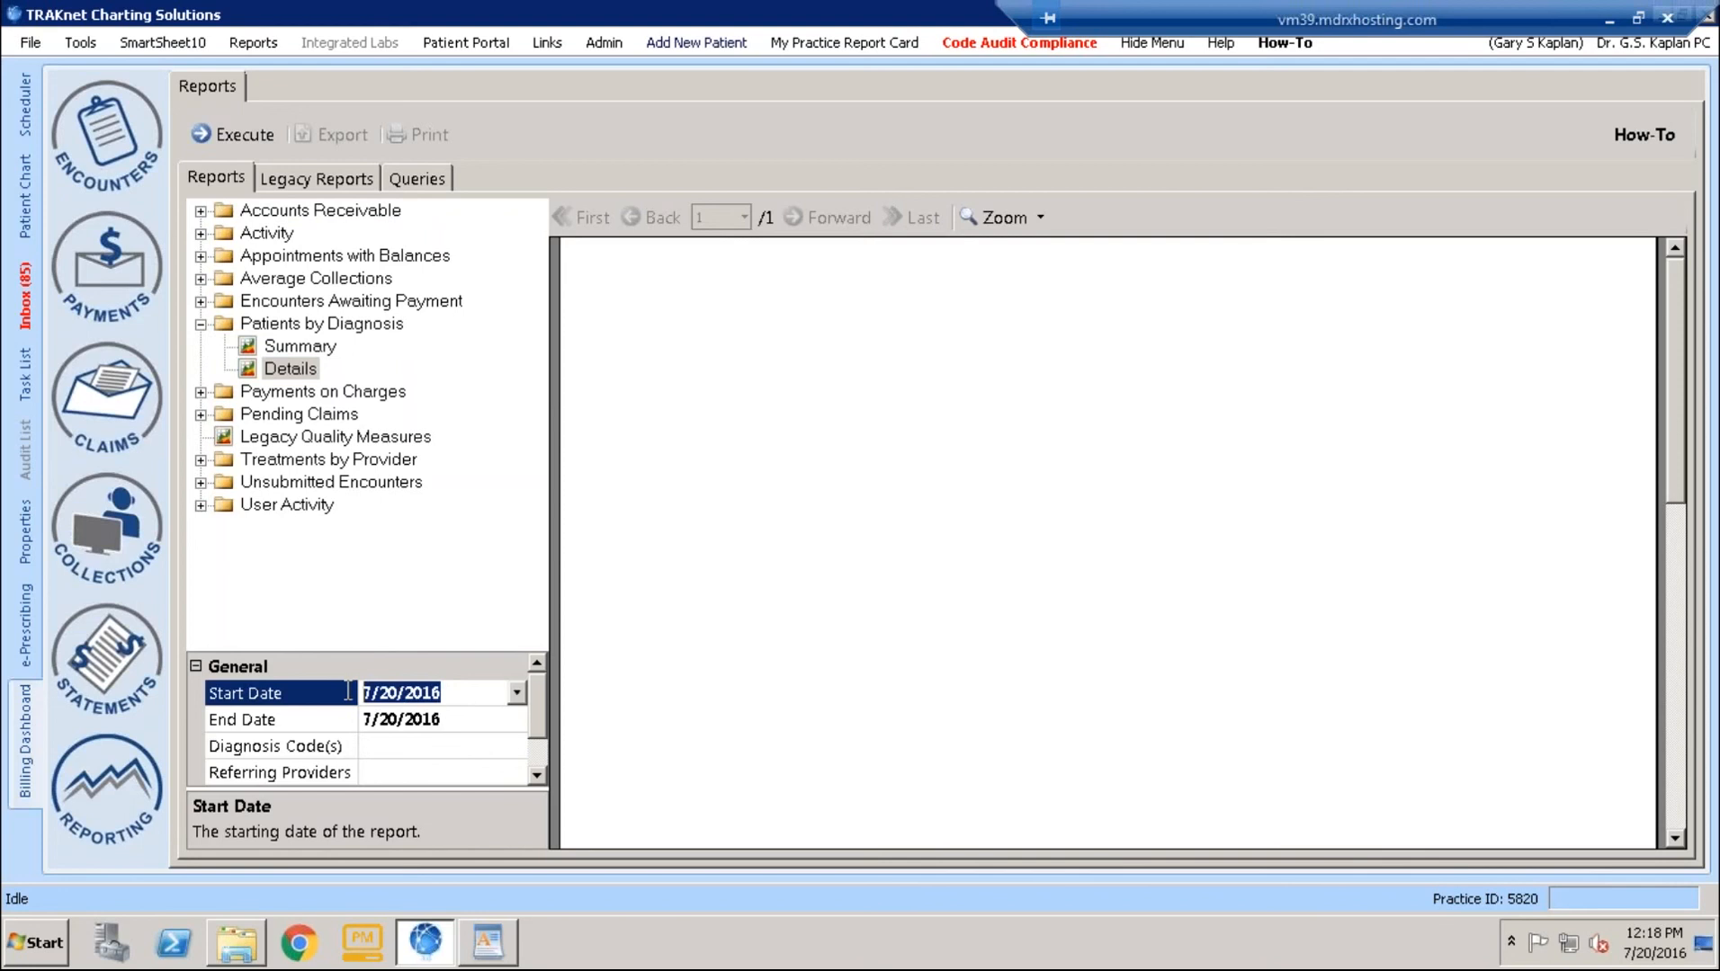
pyautogui.write('10/')
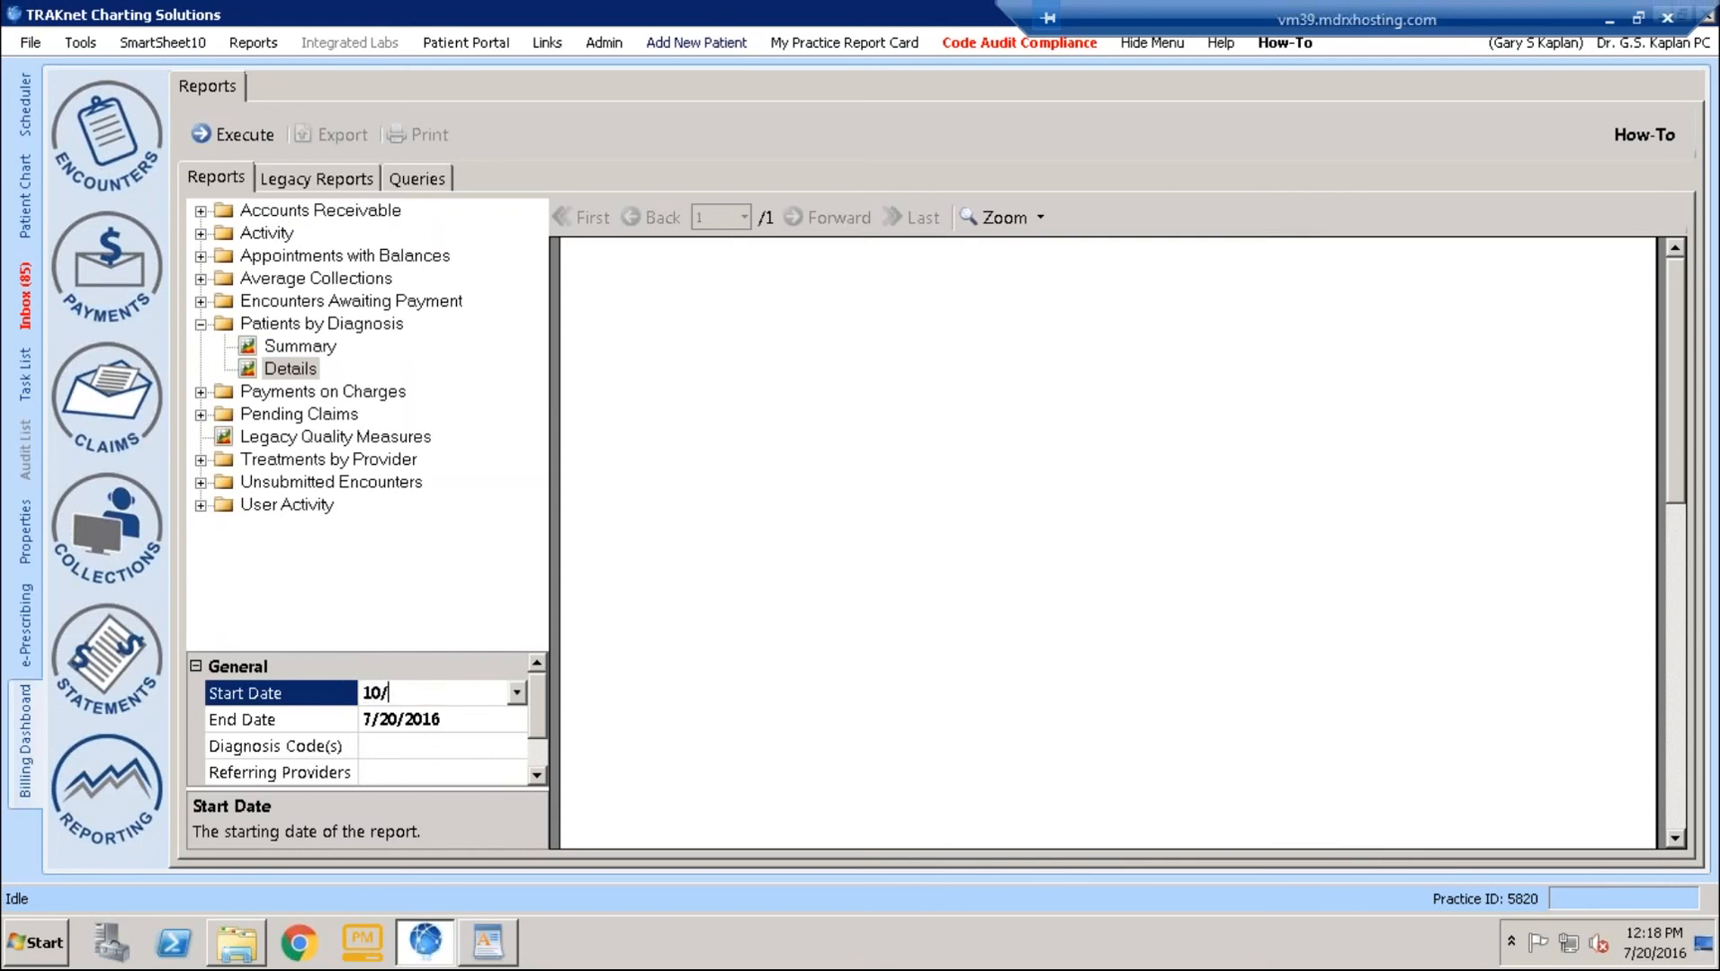
pyautogui.write('1/2015')
pyautogui.click(386, 746)
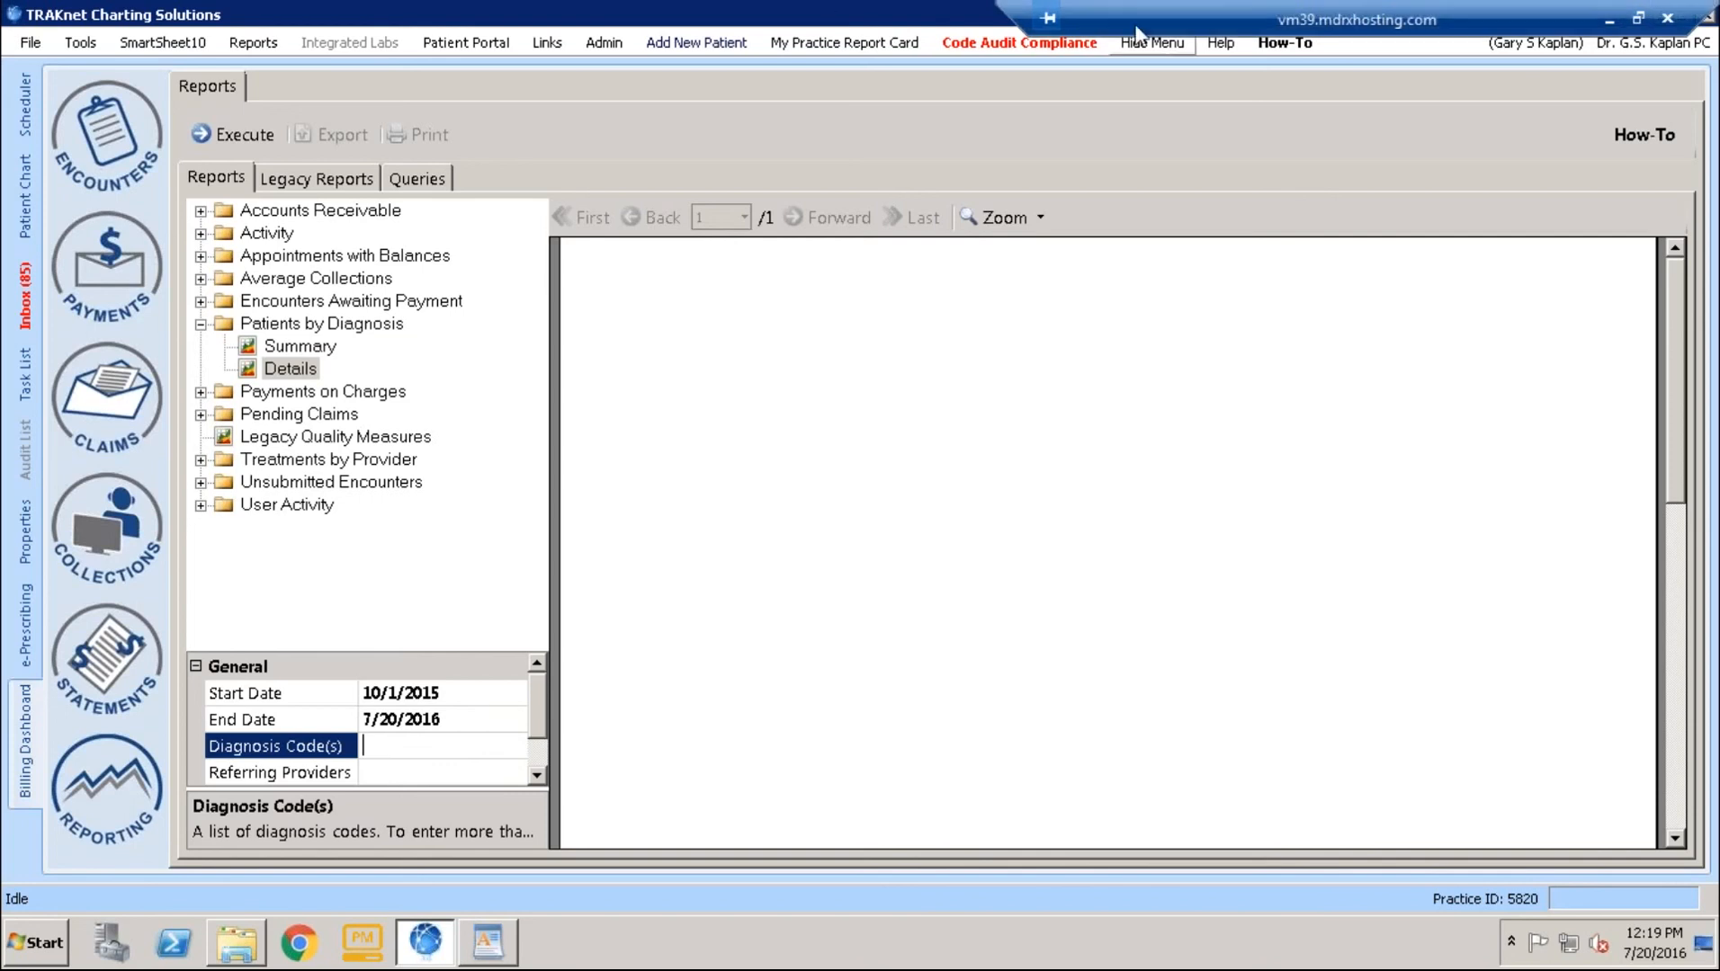
# - Switch to the Test Site Optimization document and scroll to the diagnosis code table
pyautogui.moveTo(1118, 15); pyautogui.dragTo(797, 7)
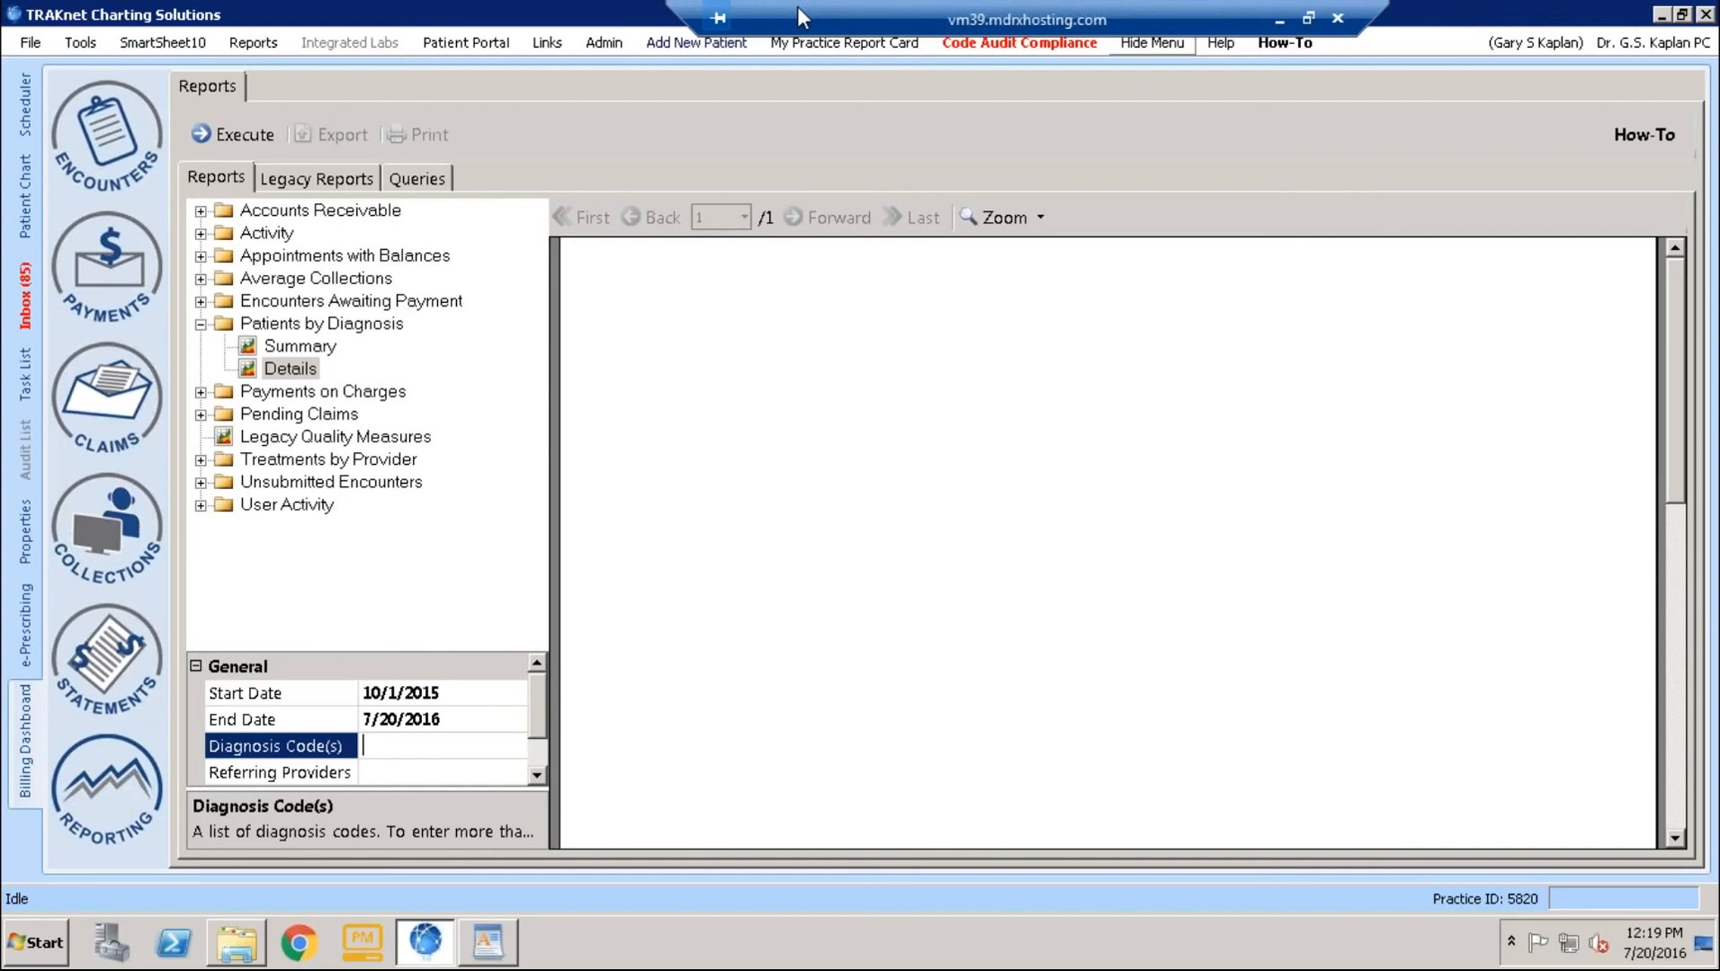
pyautogui.click(1278, 21)
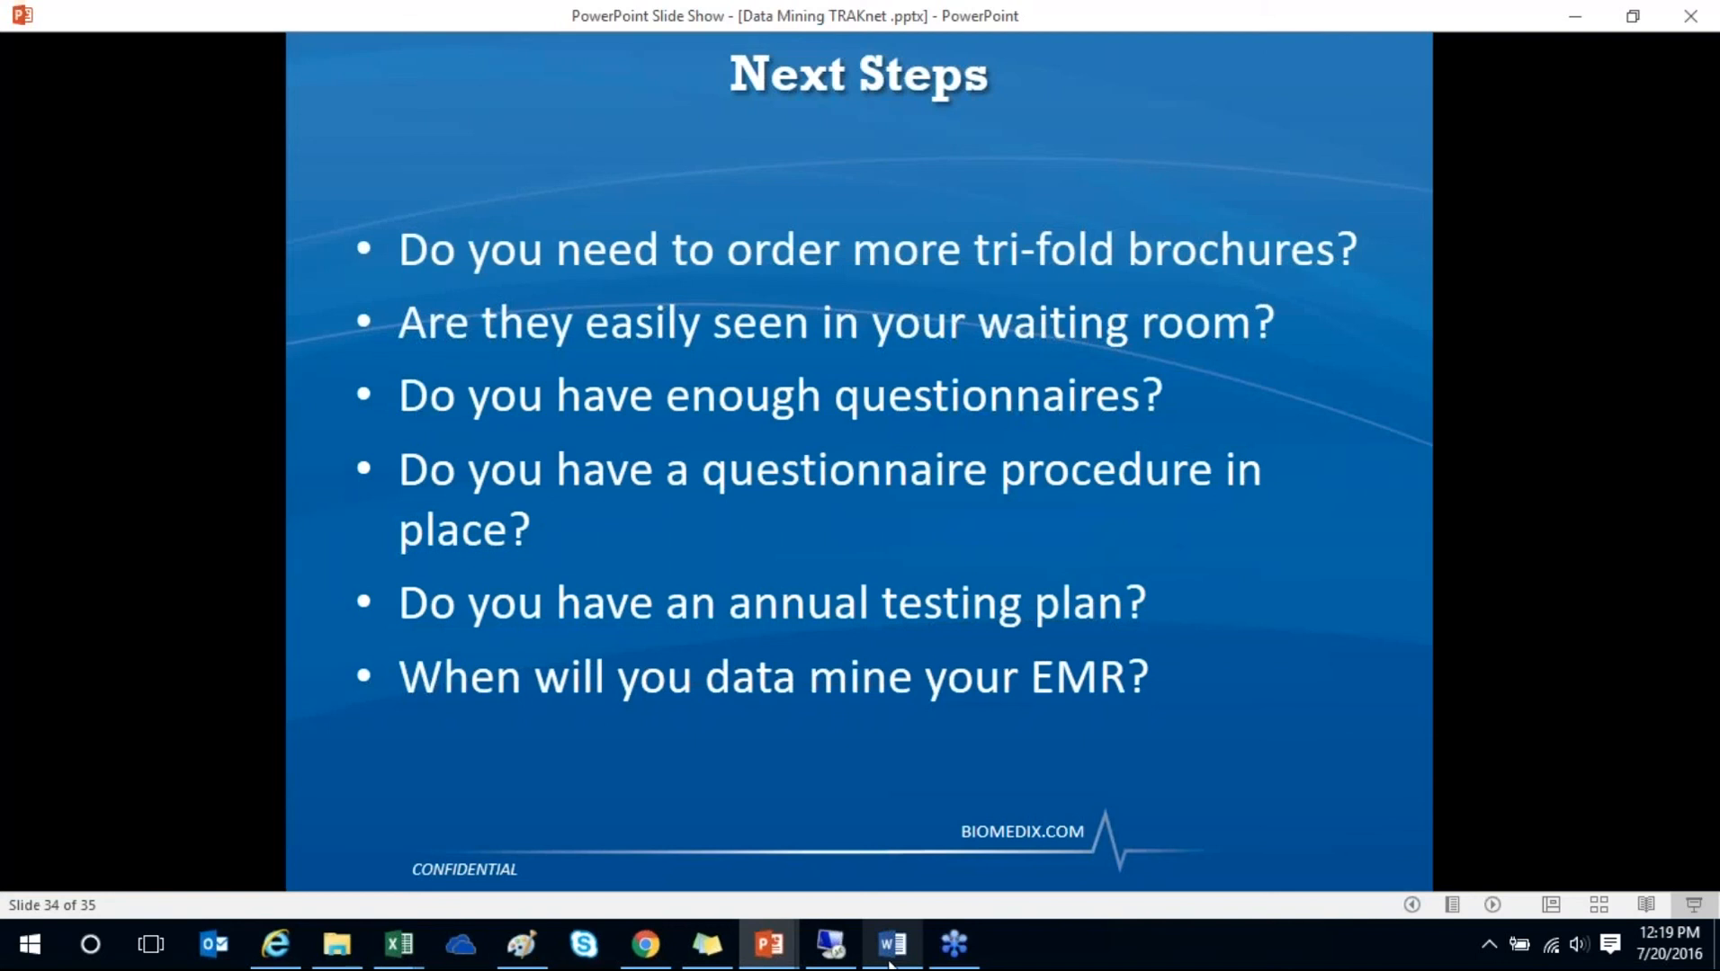
pyautogui.moveTo(895, 961)
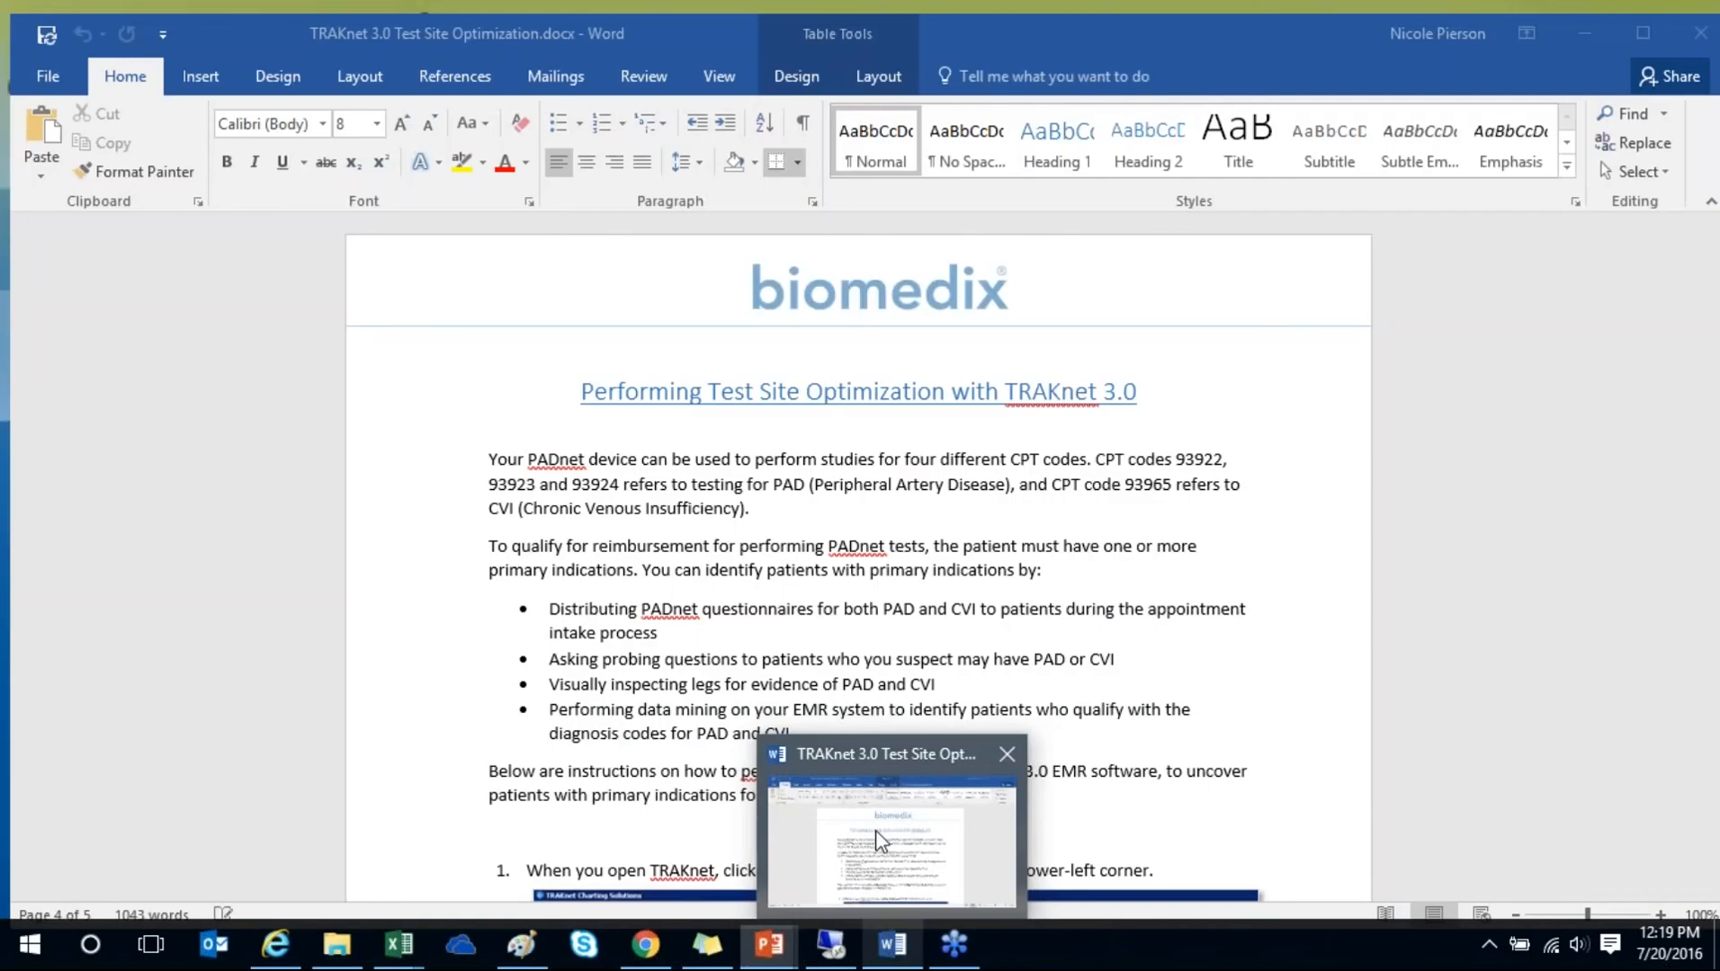
pyautogui.click(882, 844)
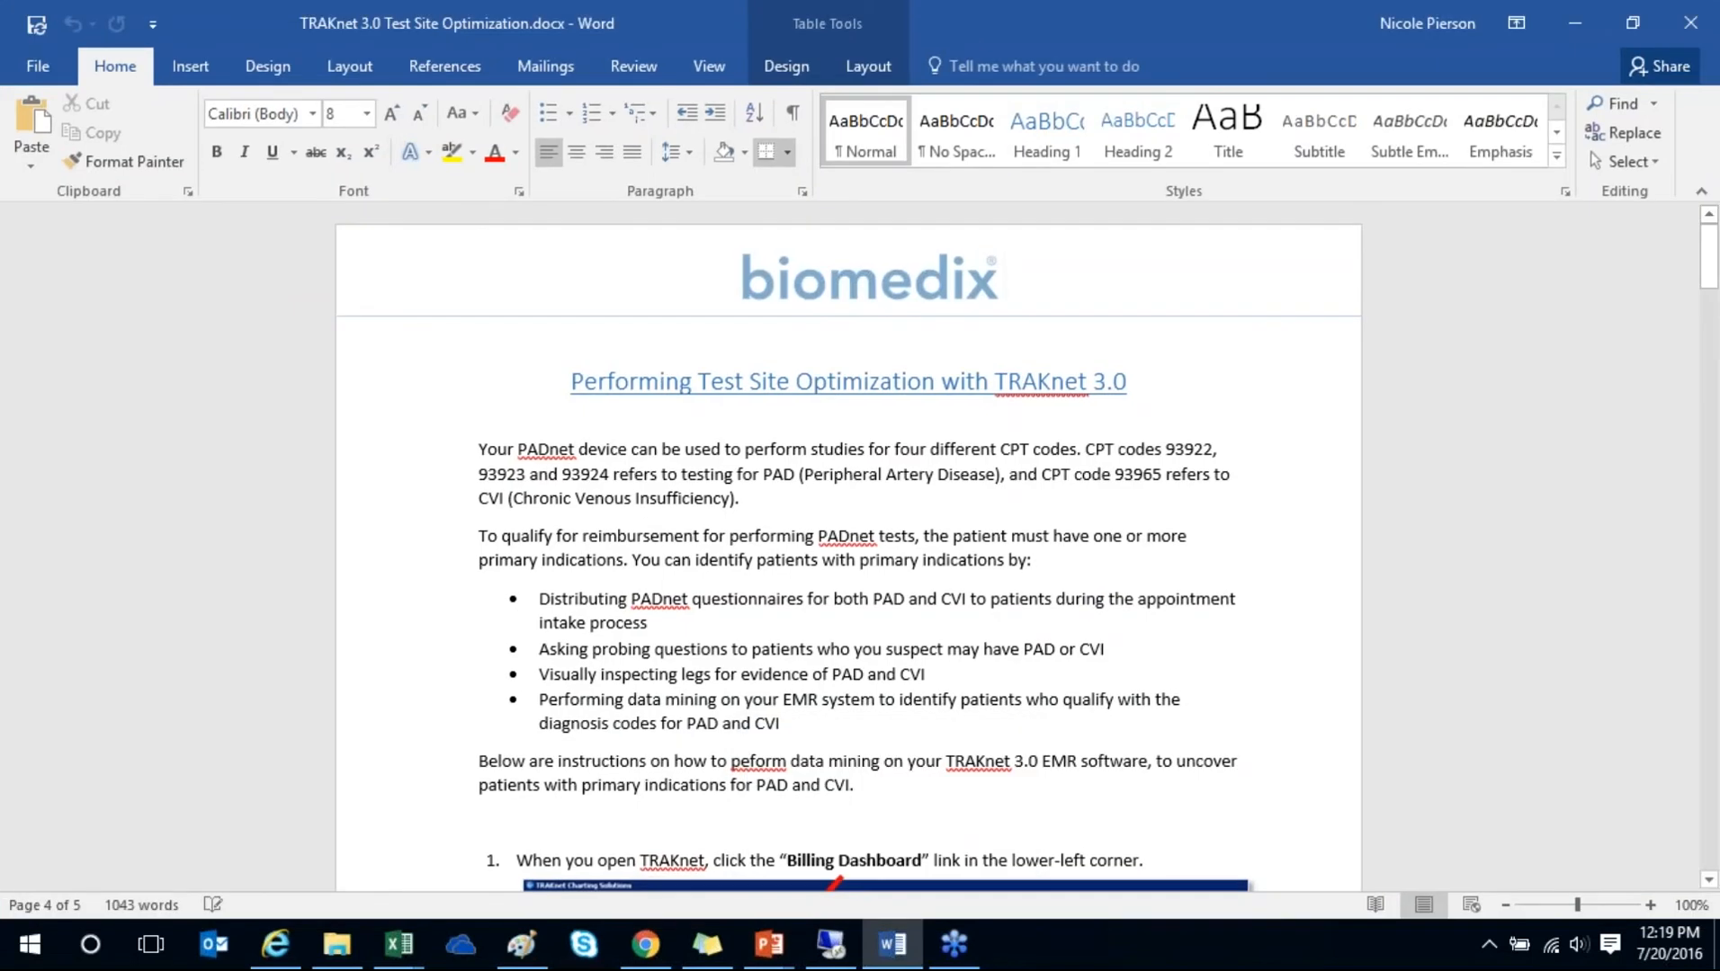
pyautogui.click(1223, 518)
pyautogui.scroll(-2, 1223, 518)
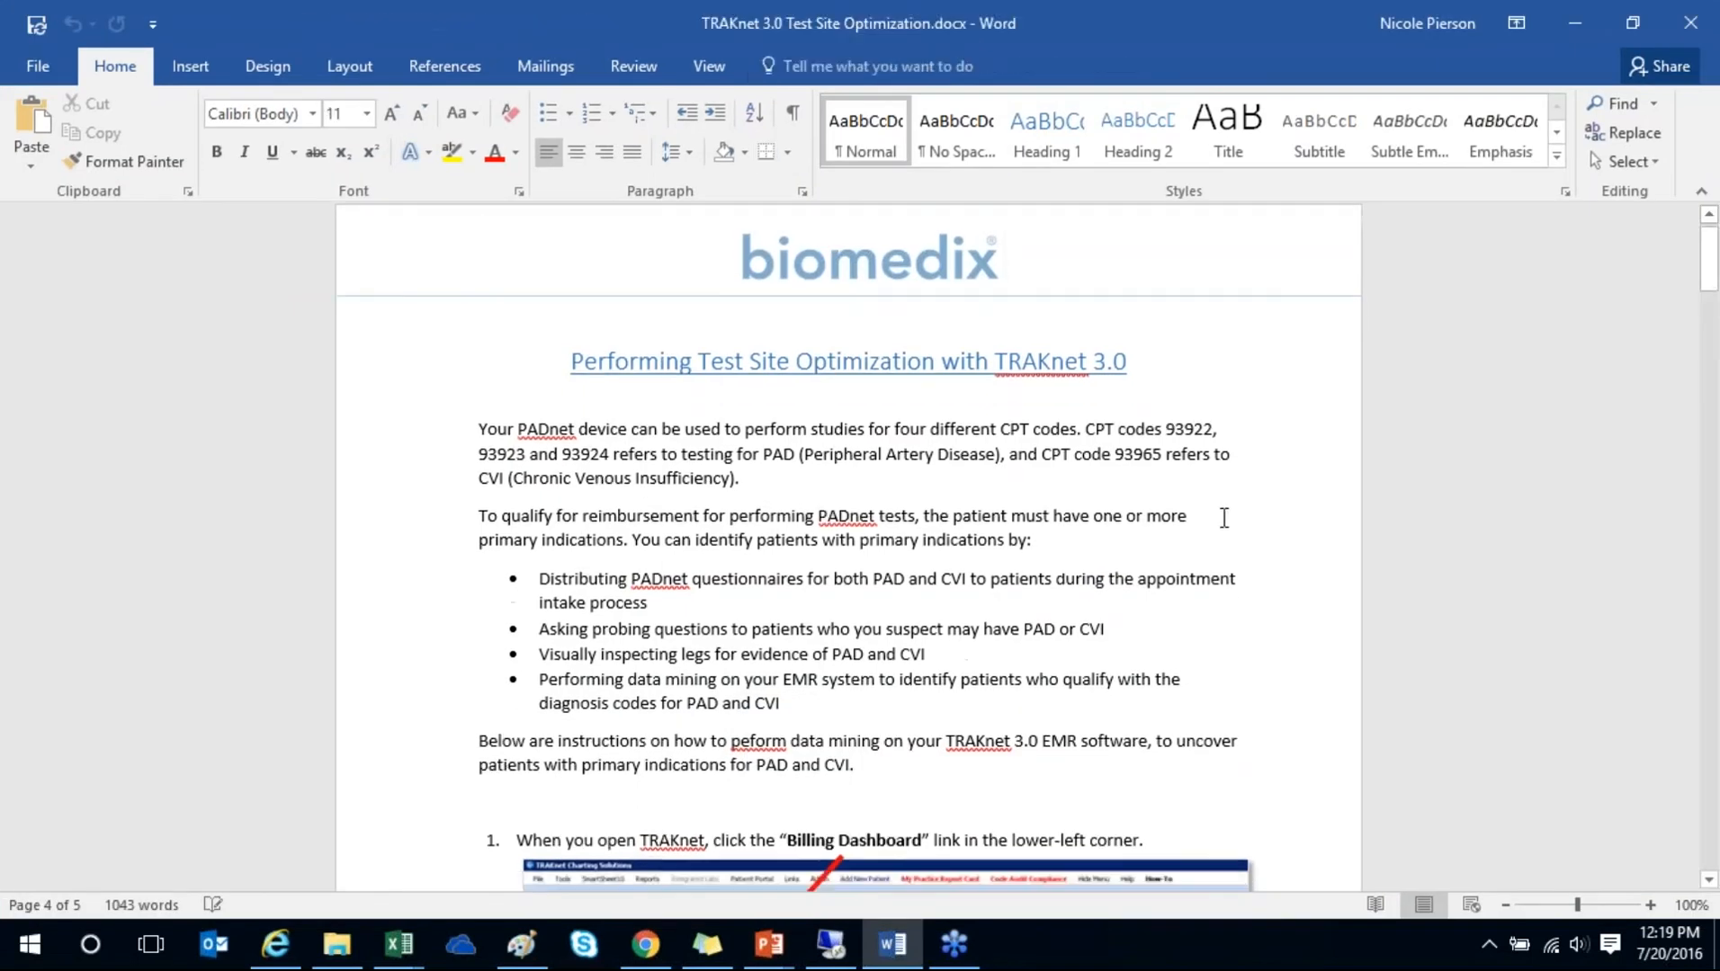
pyautogui.scroll(-20, 1223, 518)
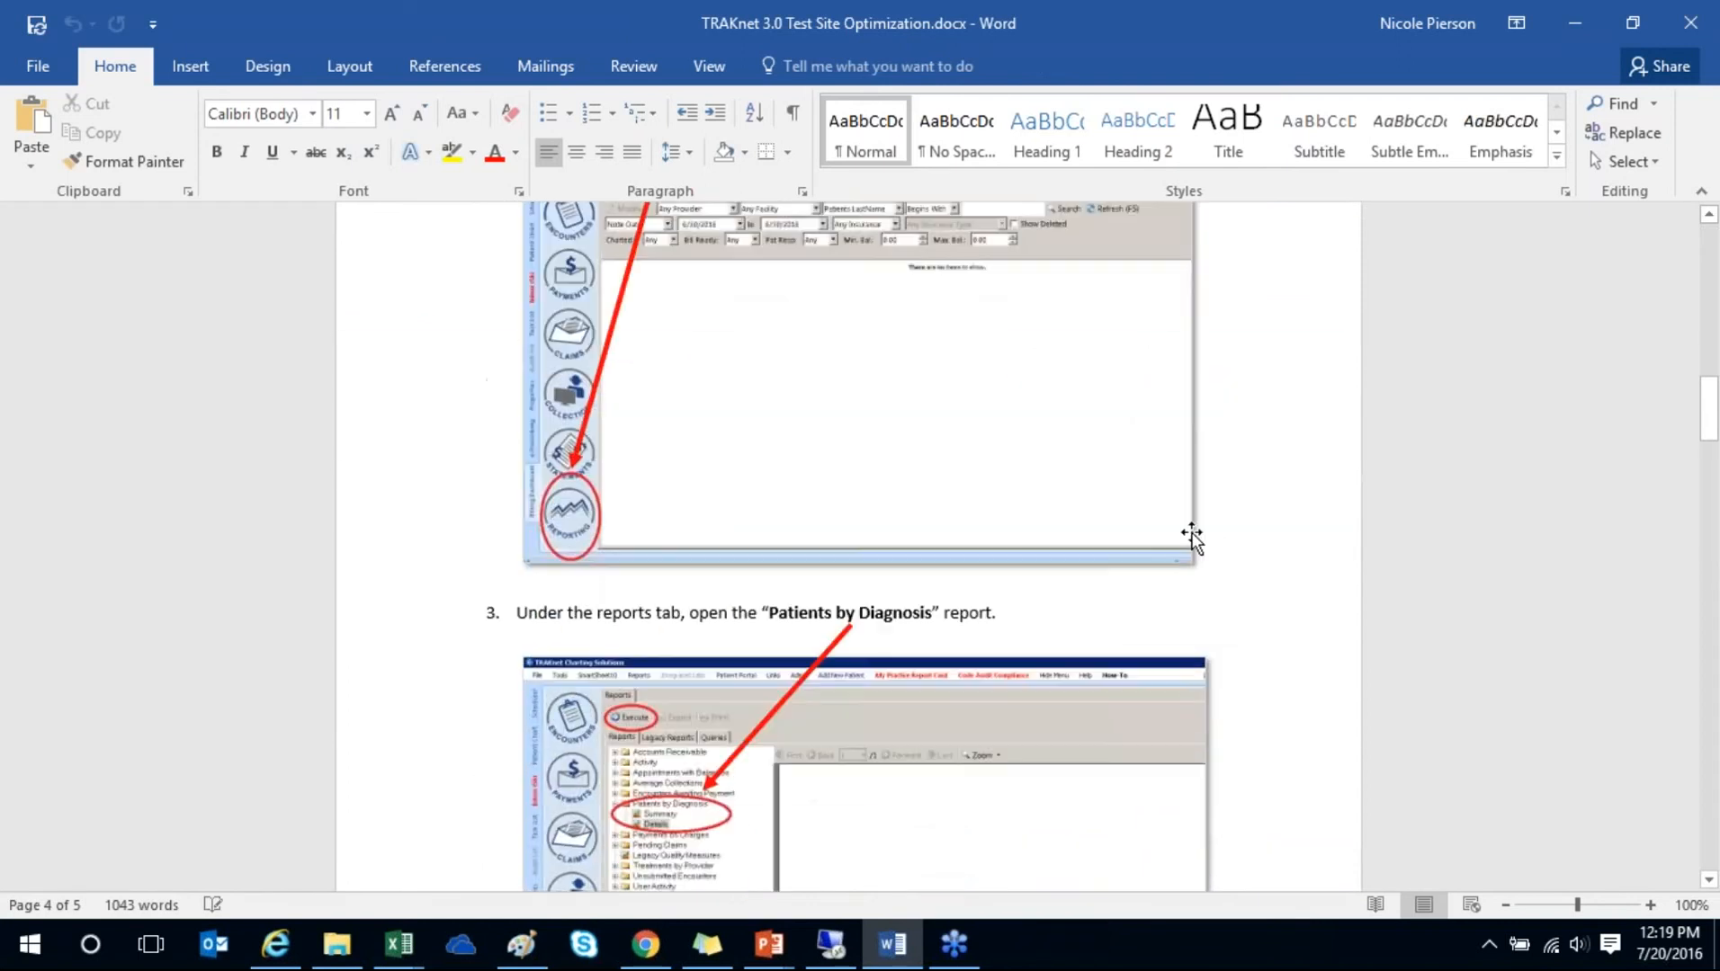
pyautogui.scroll(-20, 1191, 537)
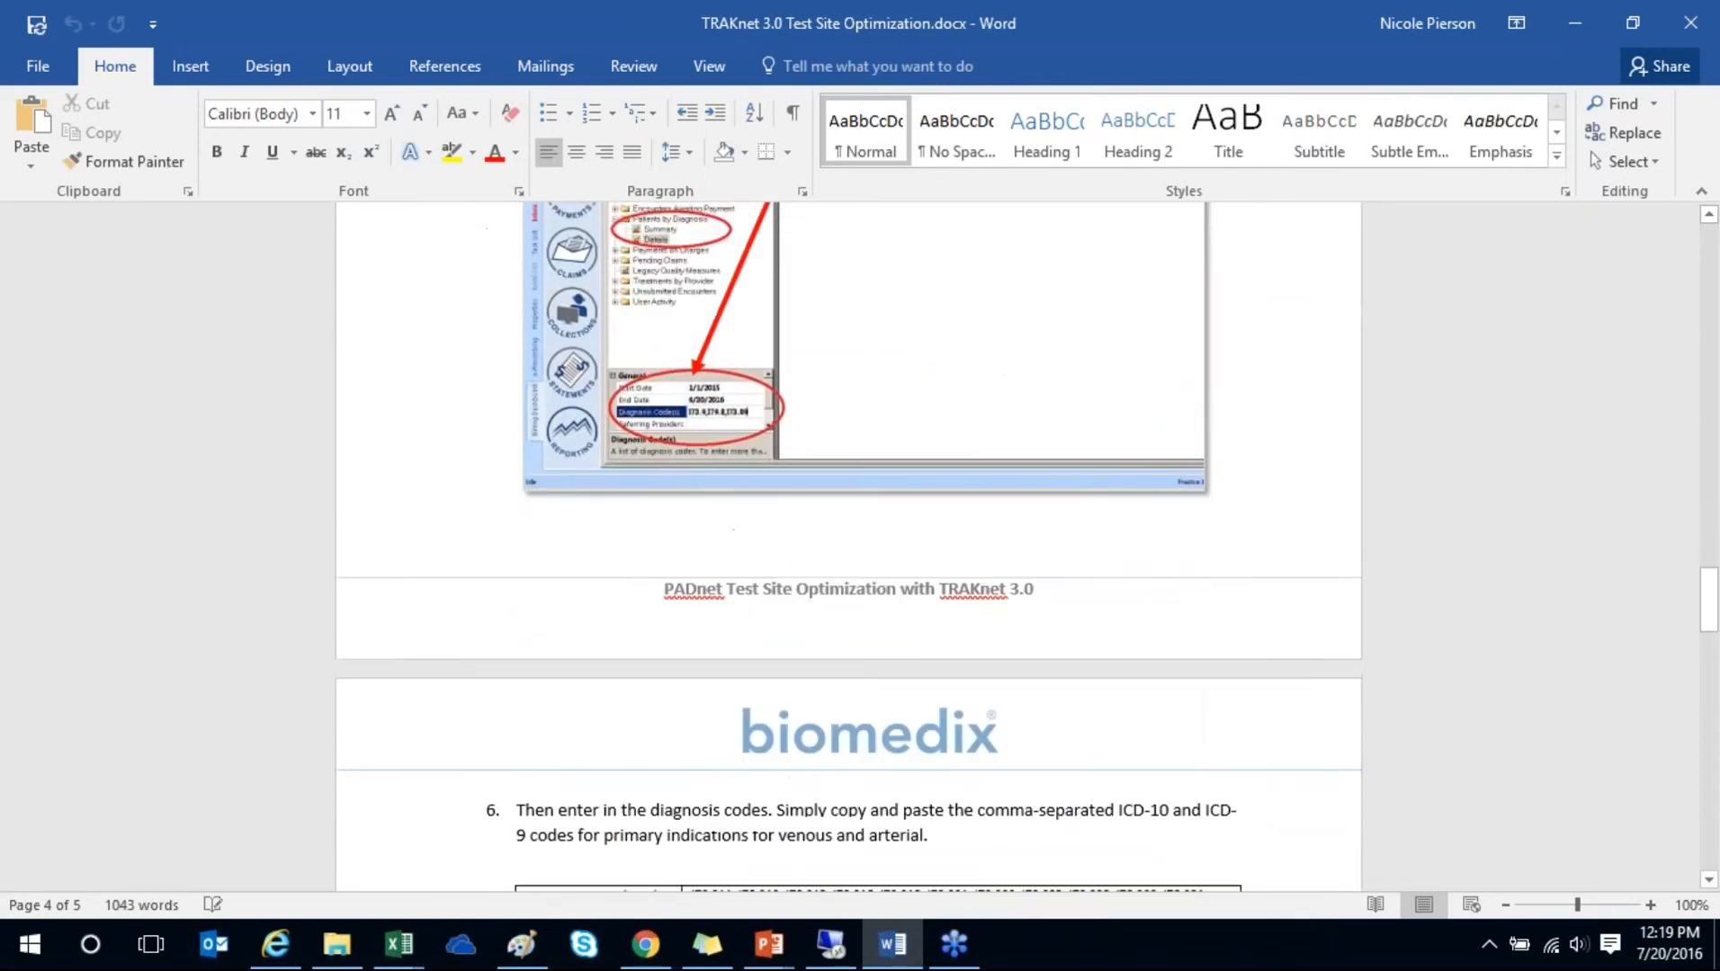
pyautogui.scroll(-12, 1145, 486)
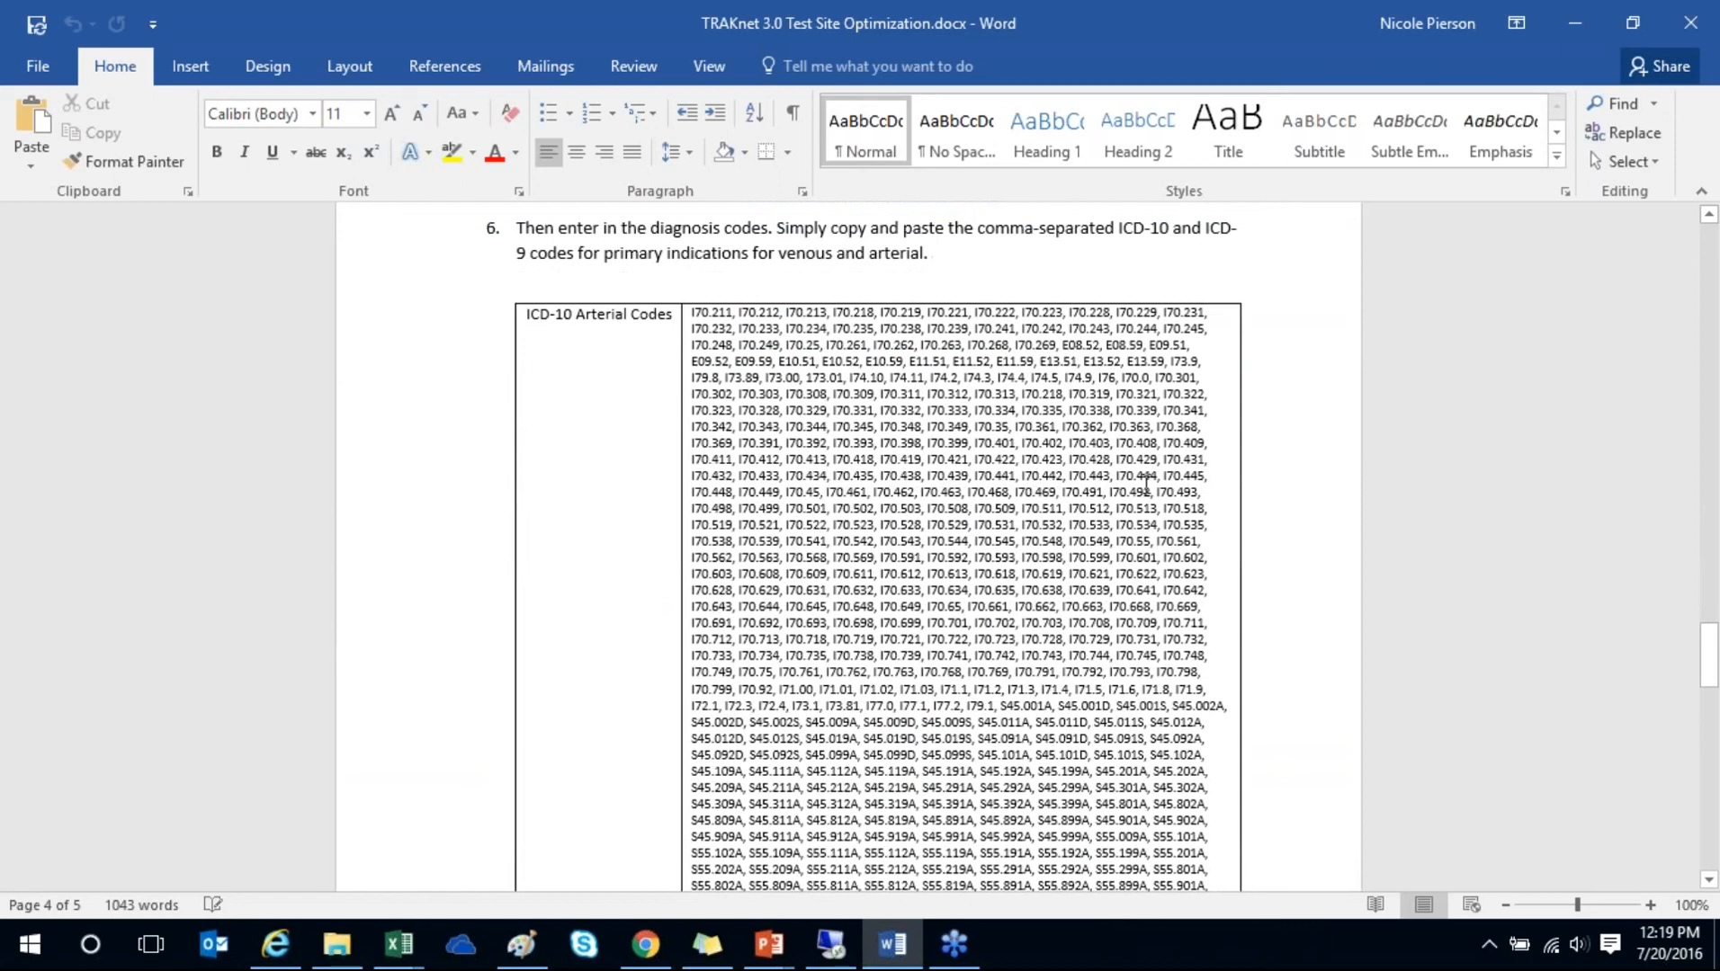
# - Copy the contents of the ICD-10 Arterial Codes cell
pyautogui.click(683, 314)
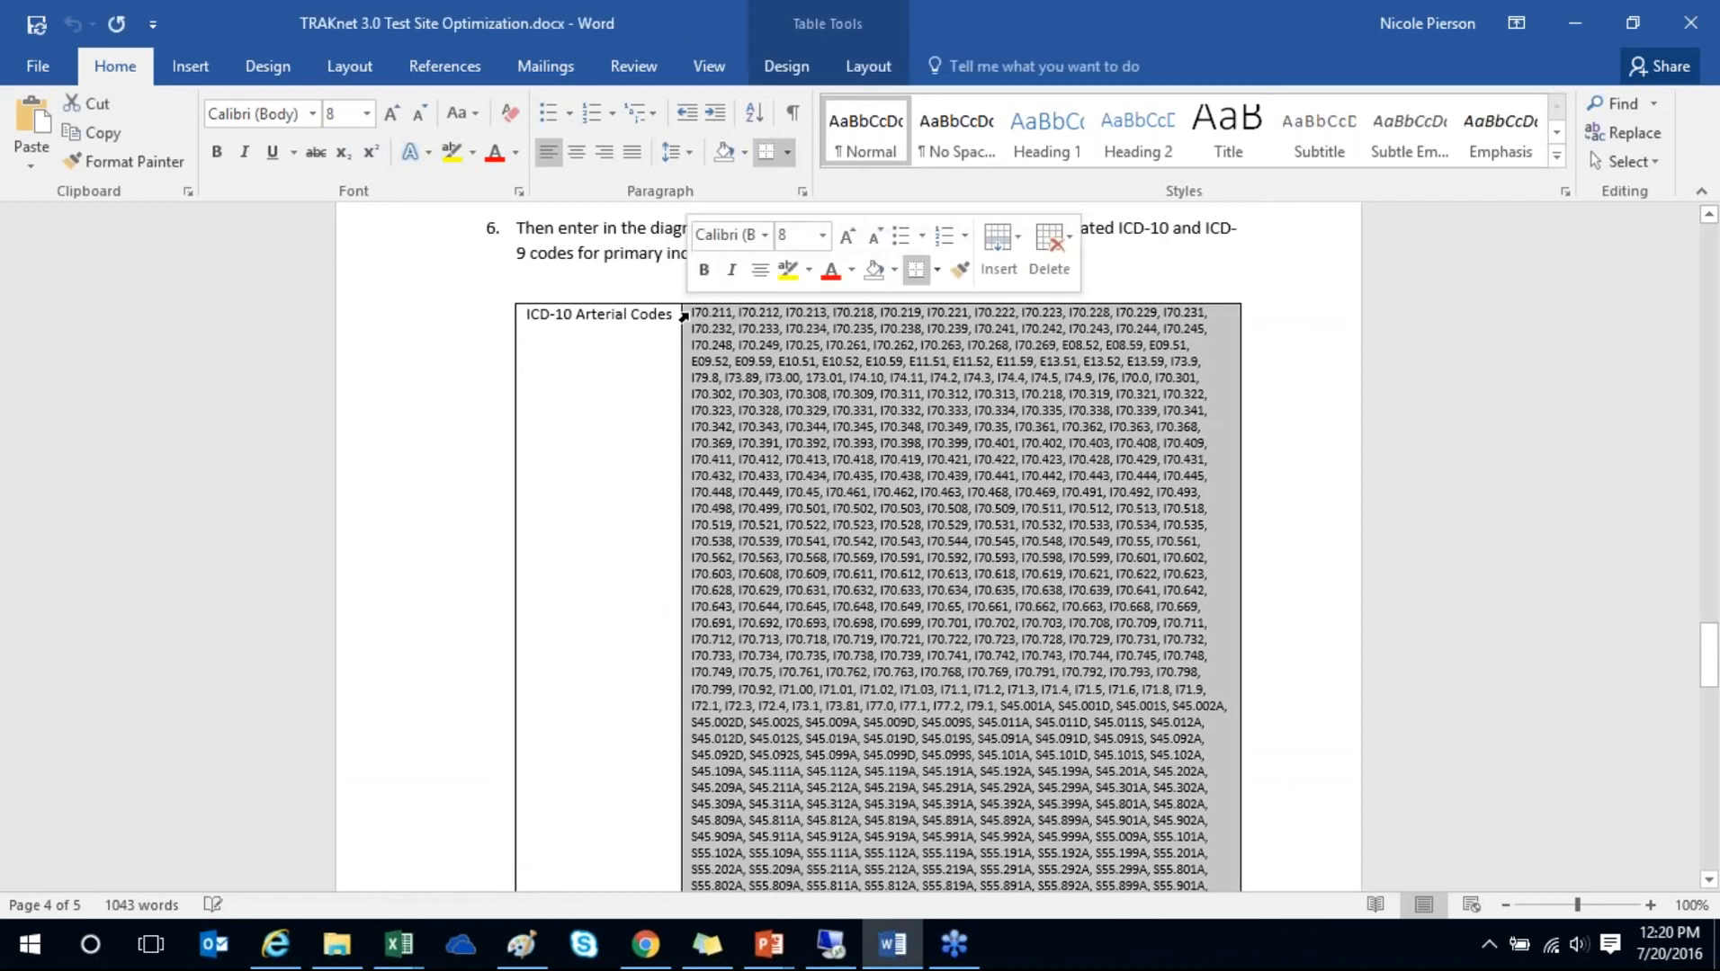
pyautogui.scroll(-10, 922, 450)
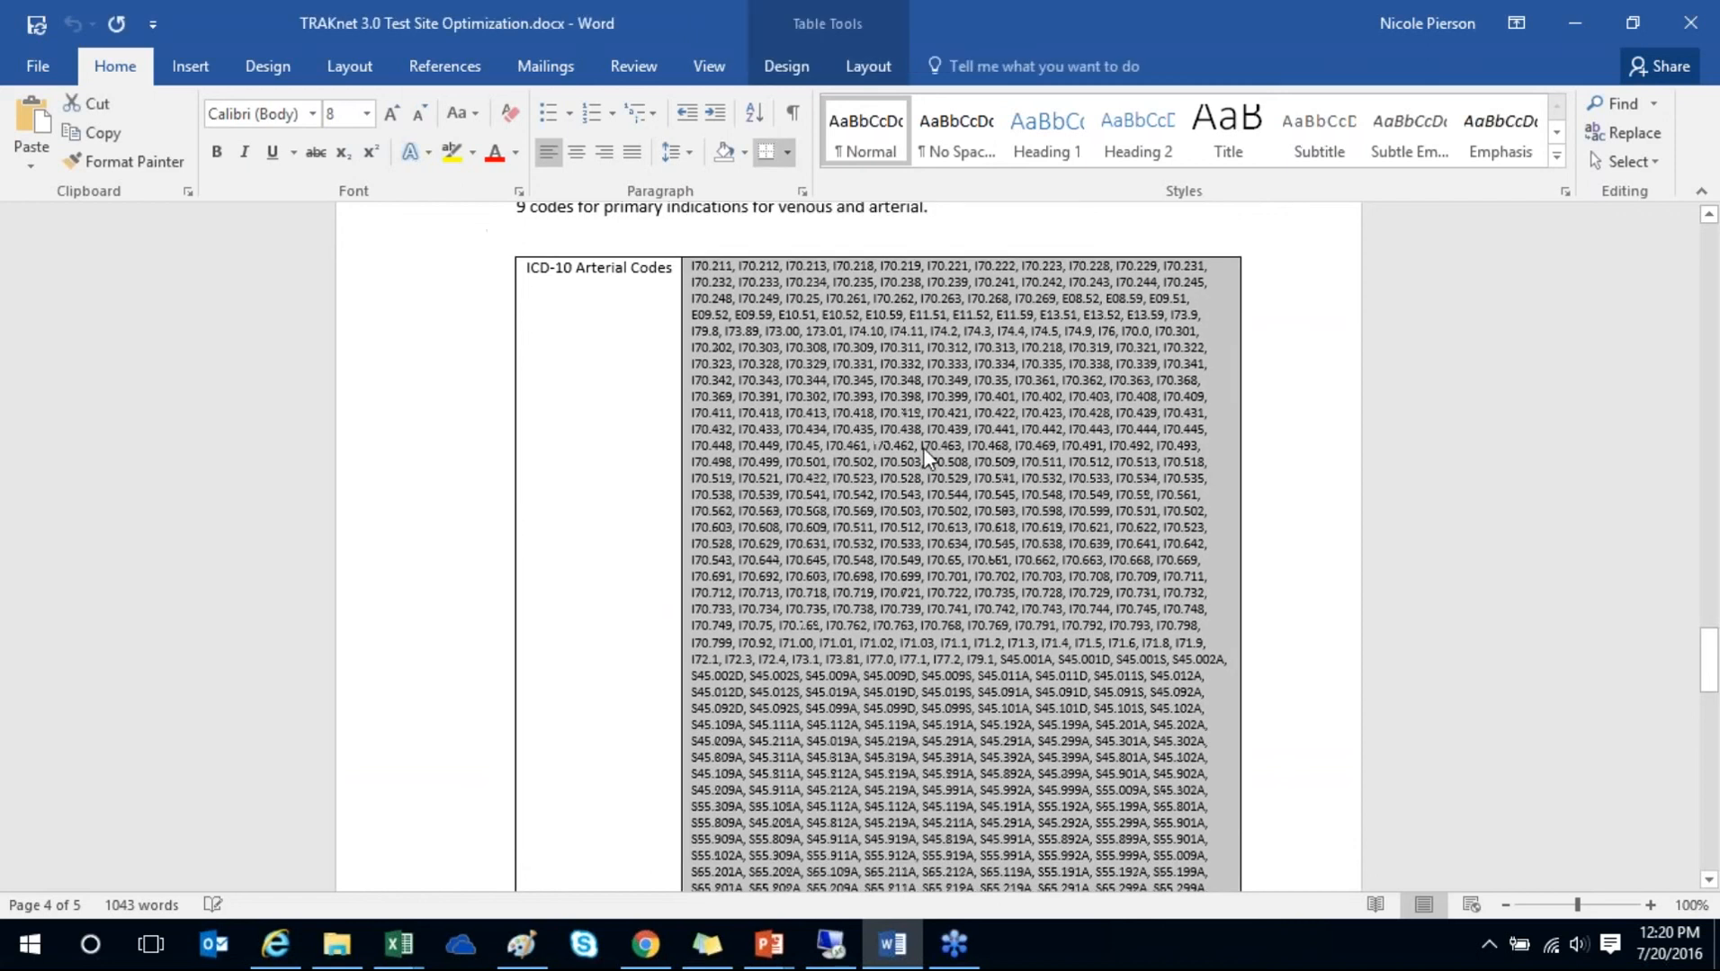
pyautogui.scroll(-4, 912, 474)
pyautogui.scroll(9, 912, 474)
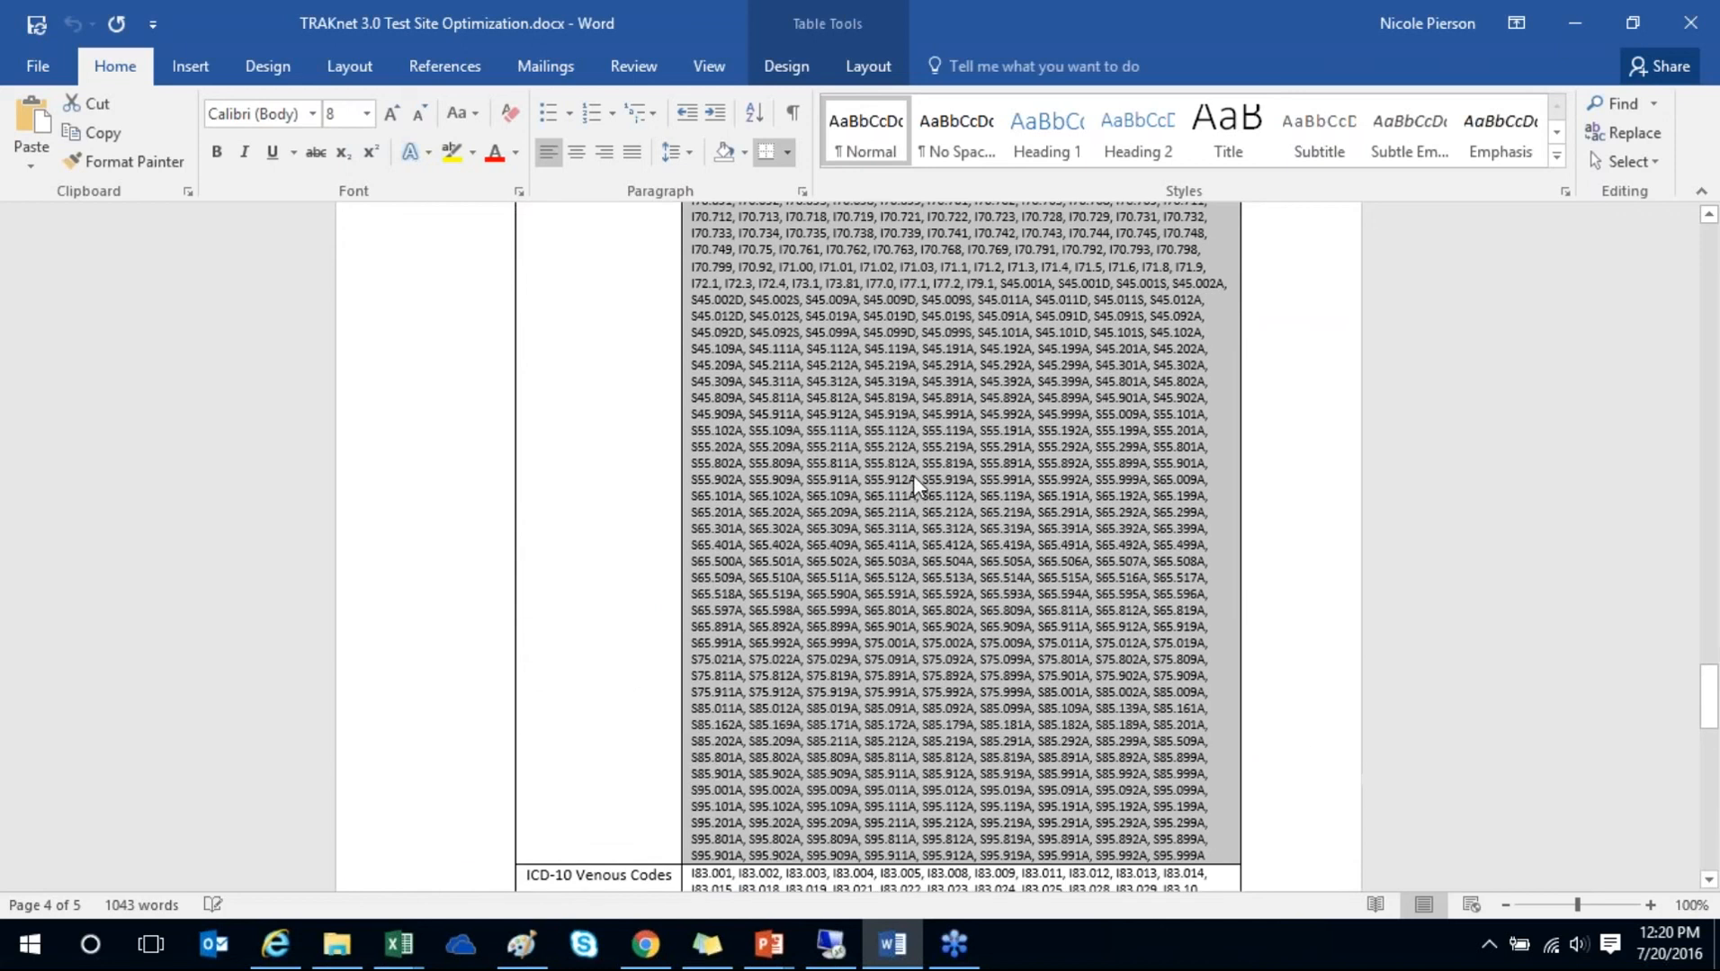
pyautogui.click(883, 334)
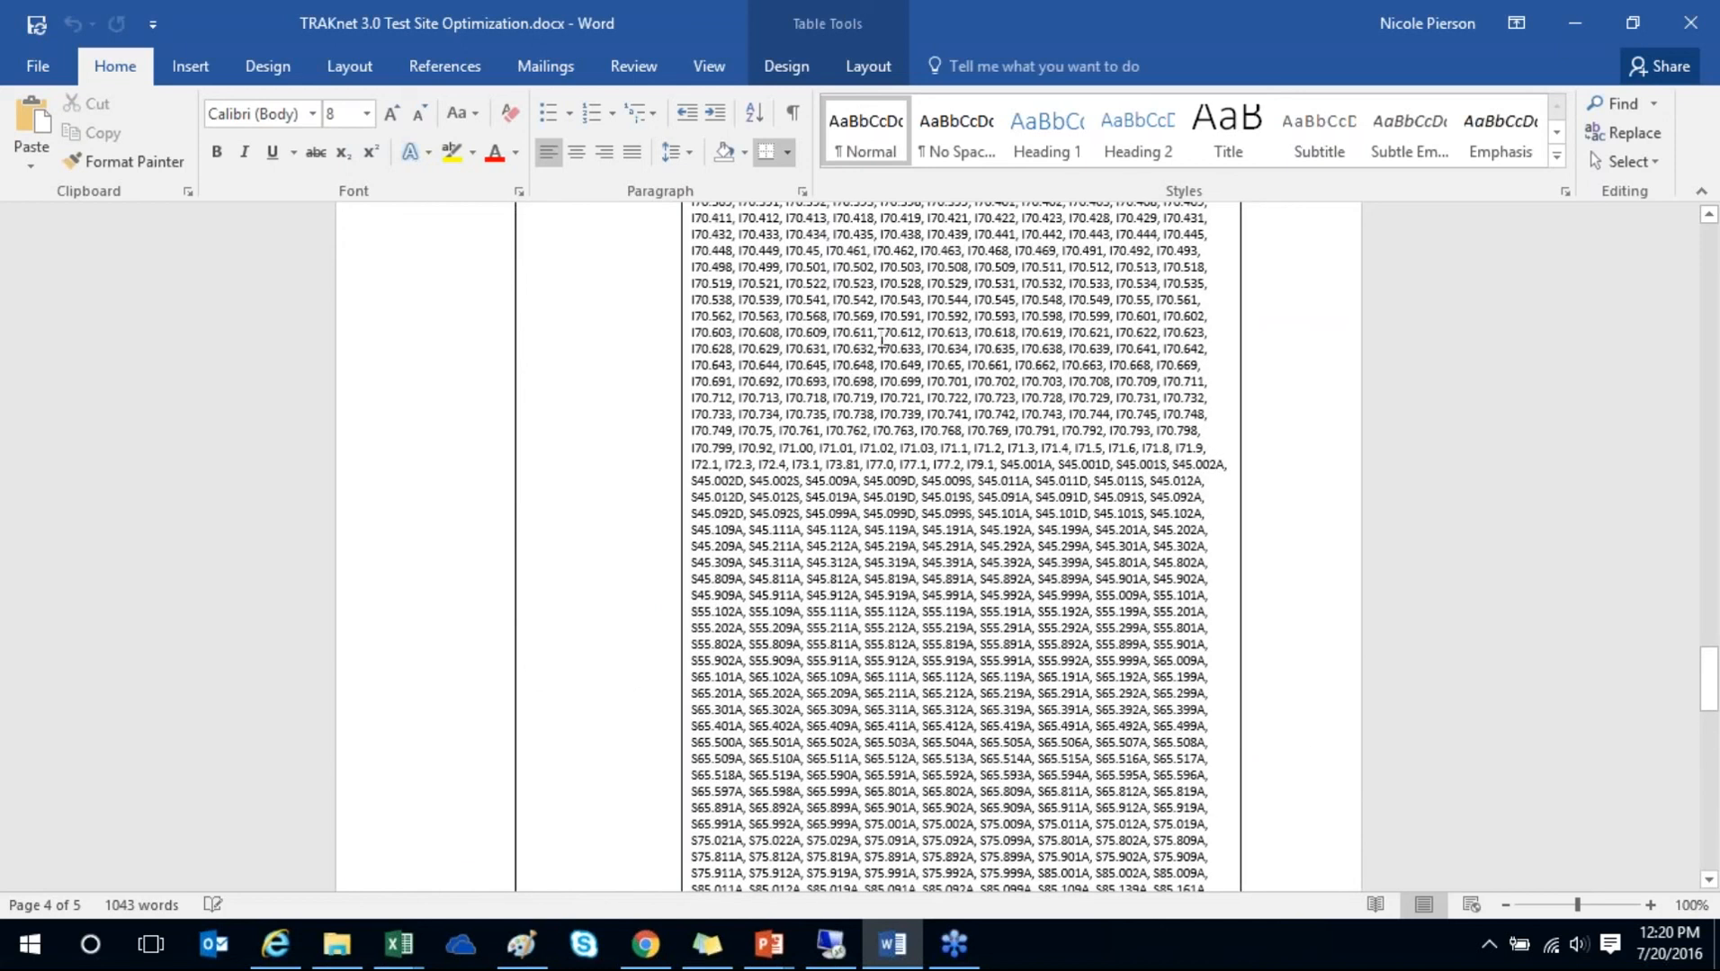
pyautogui.scroll(1, 871, 342)
pyautogui.scroll(6, 871, 342)
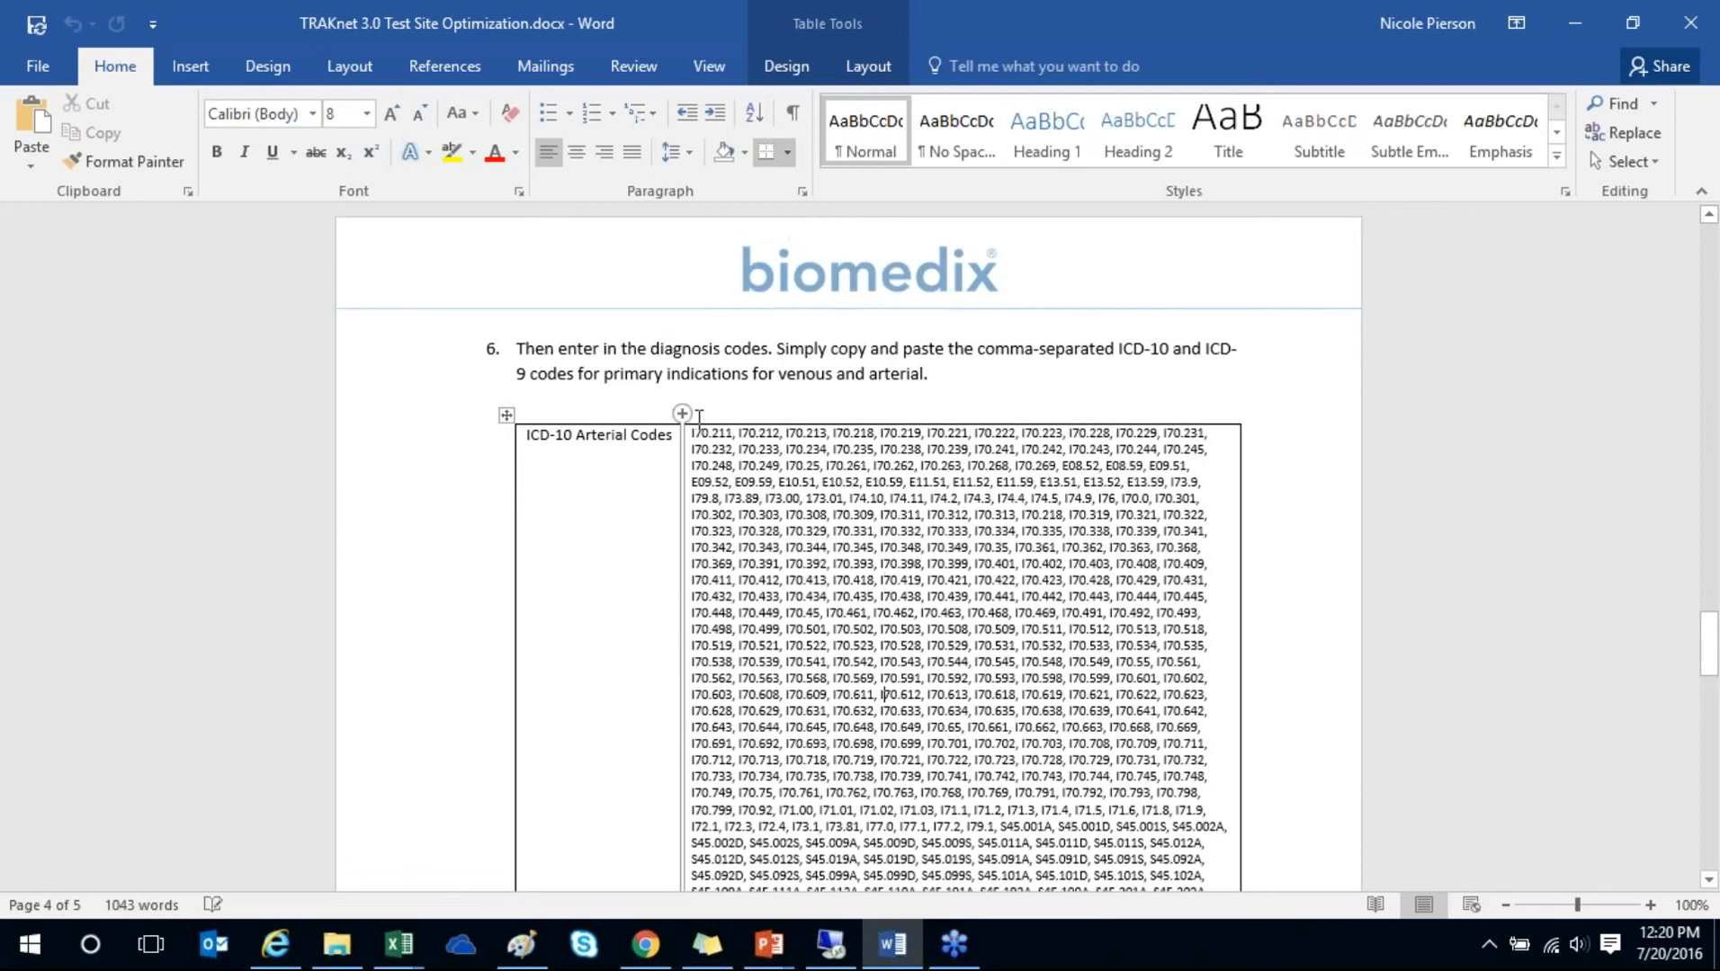
pyautogui.click(681, 437)
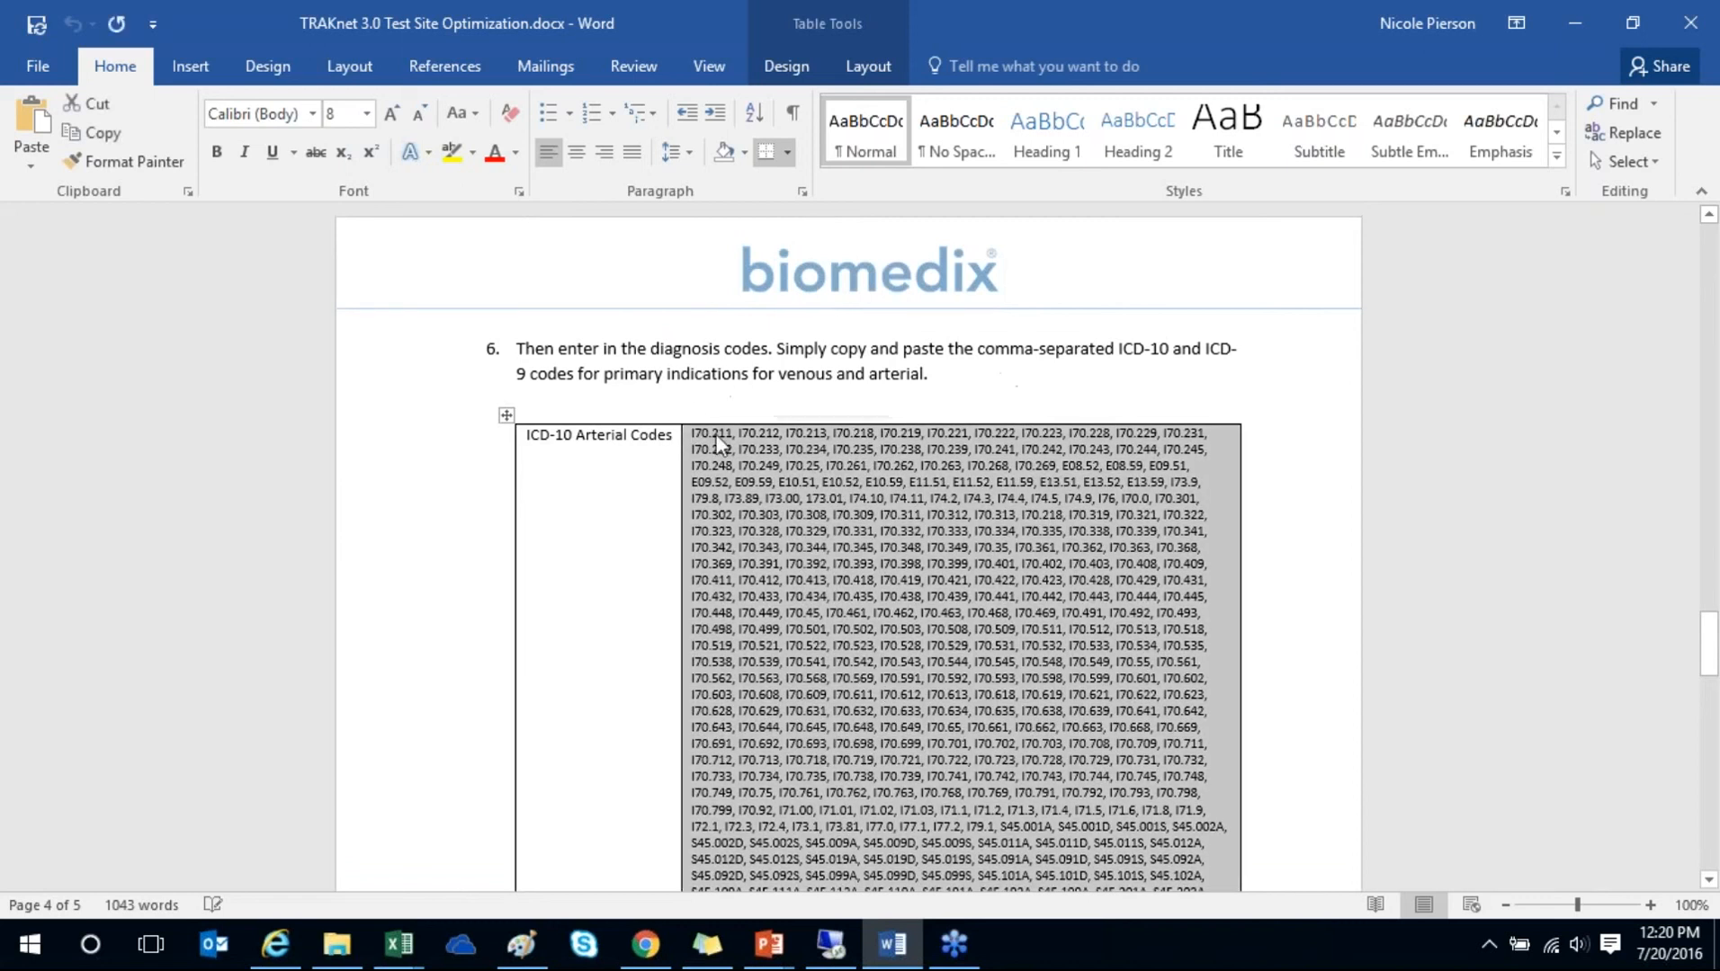
pyautogui.rightClick(720, 438)
pyautogui.click(766, 489)
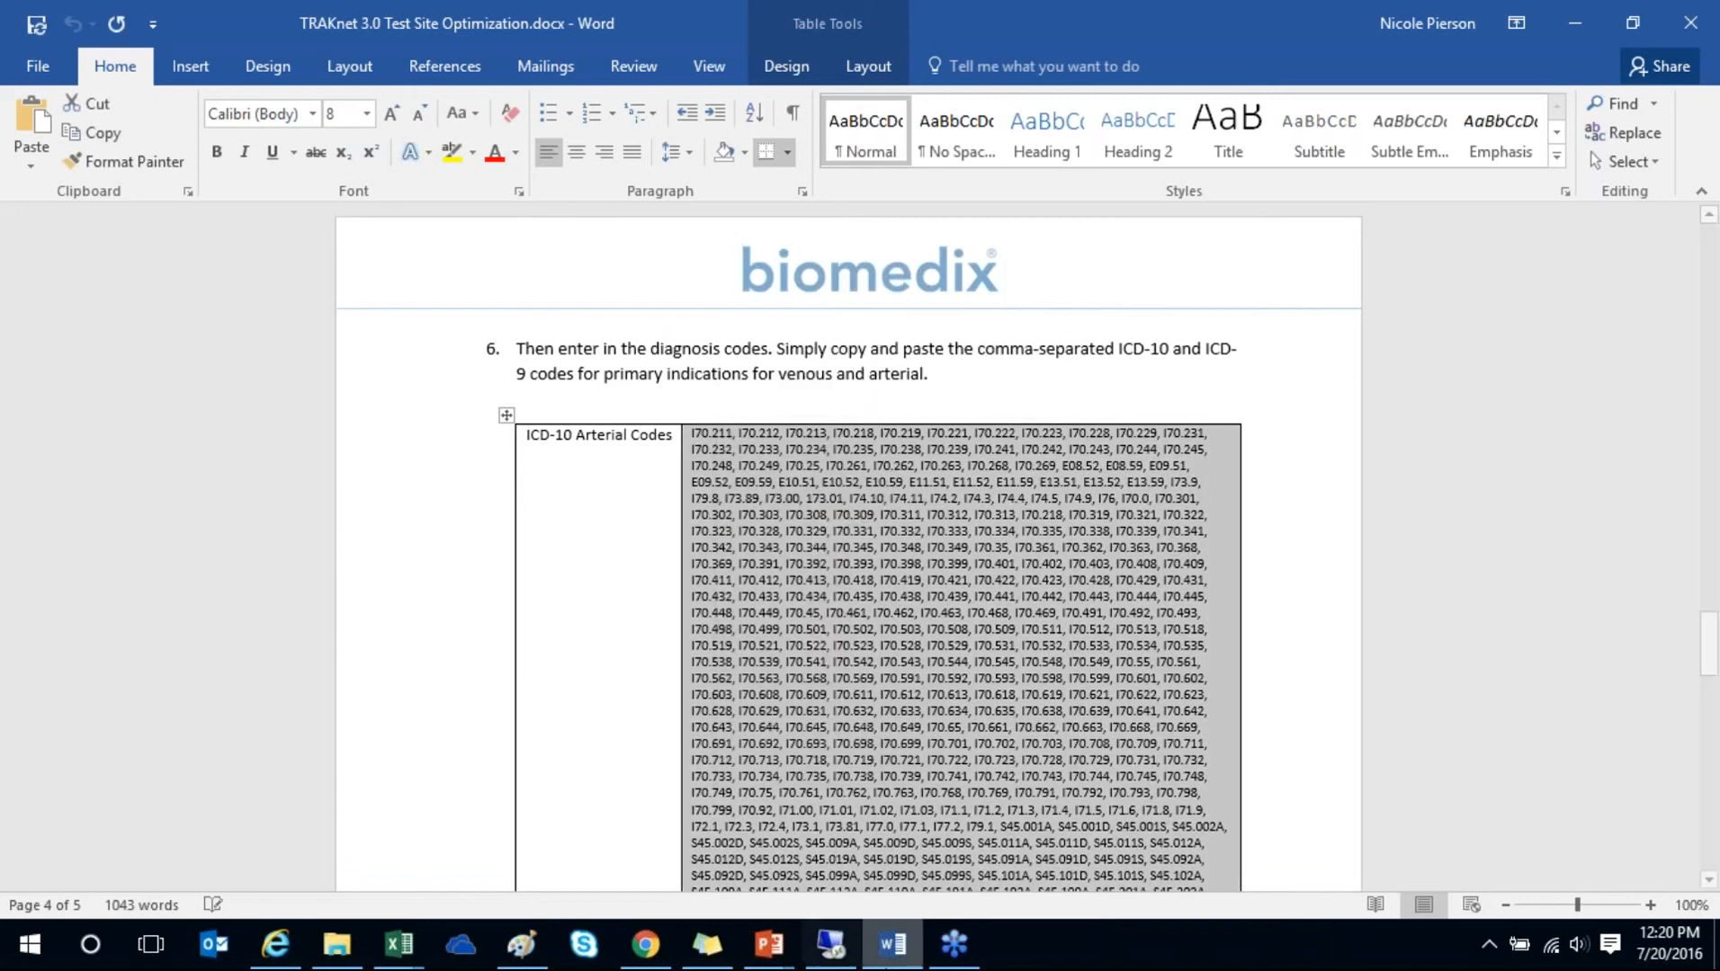
# - Paste the copied codes into the report's Diagnosis Code(s) field, then clear the field
pyautogui.click(853, 933)
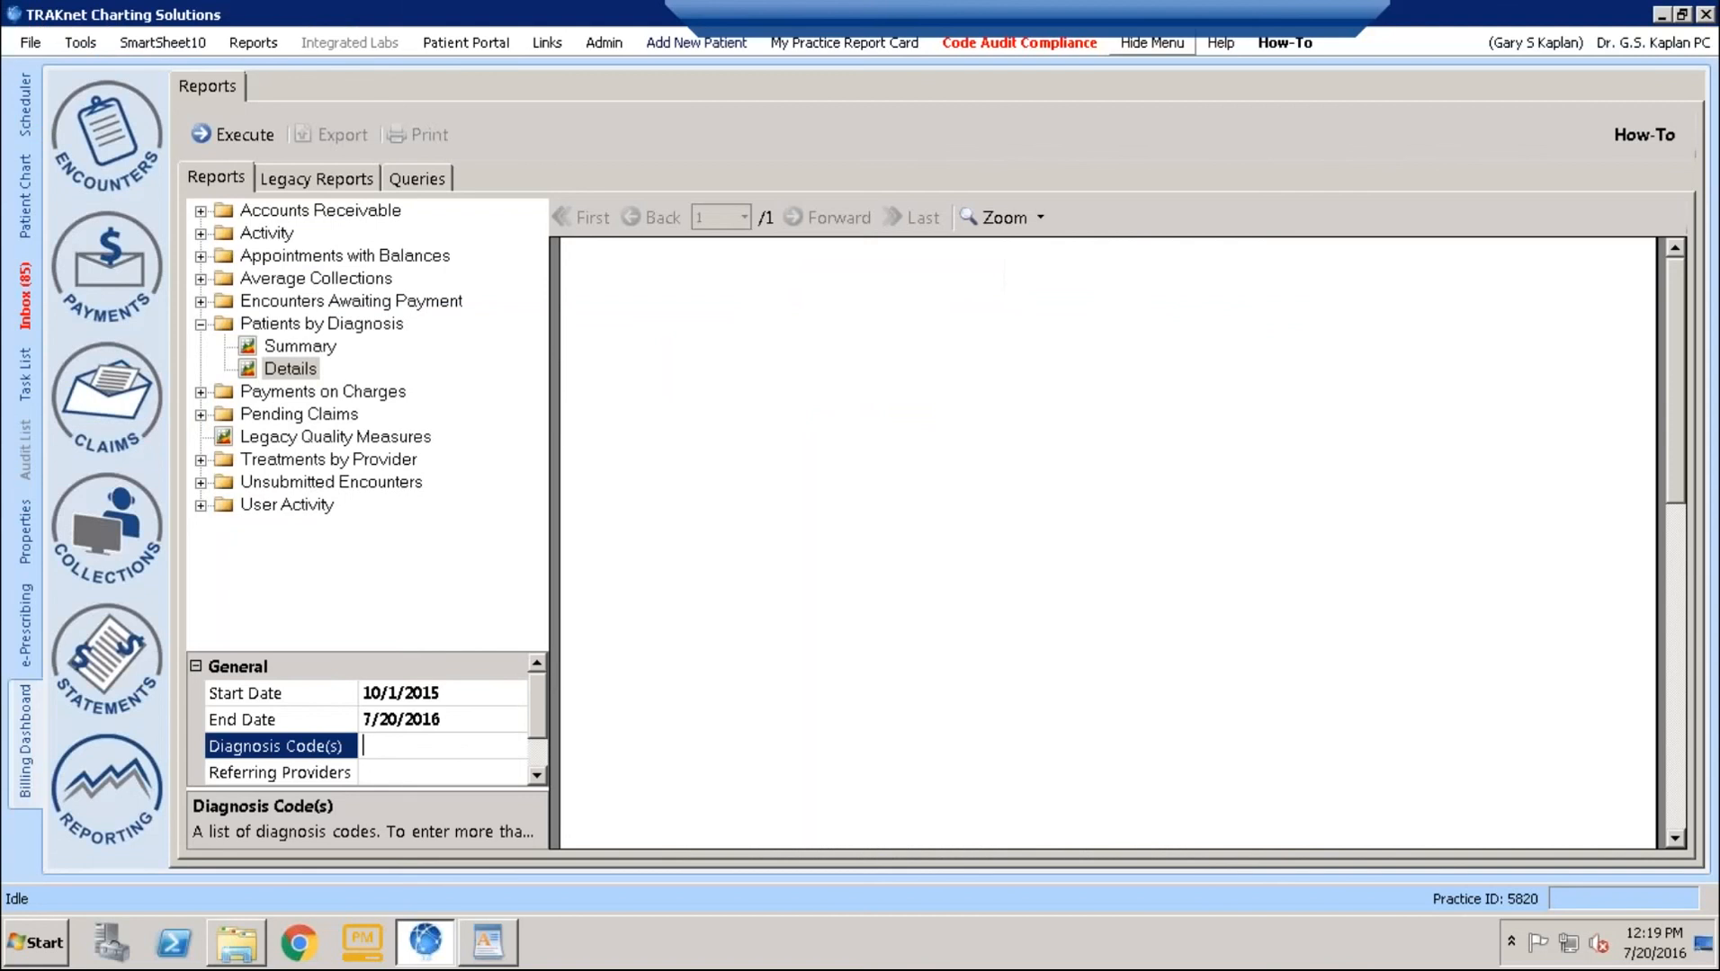
pyautogui.rightClick(392, 746)
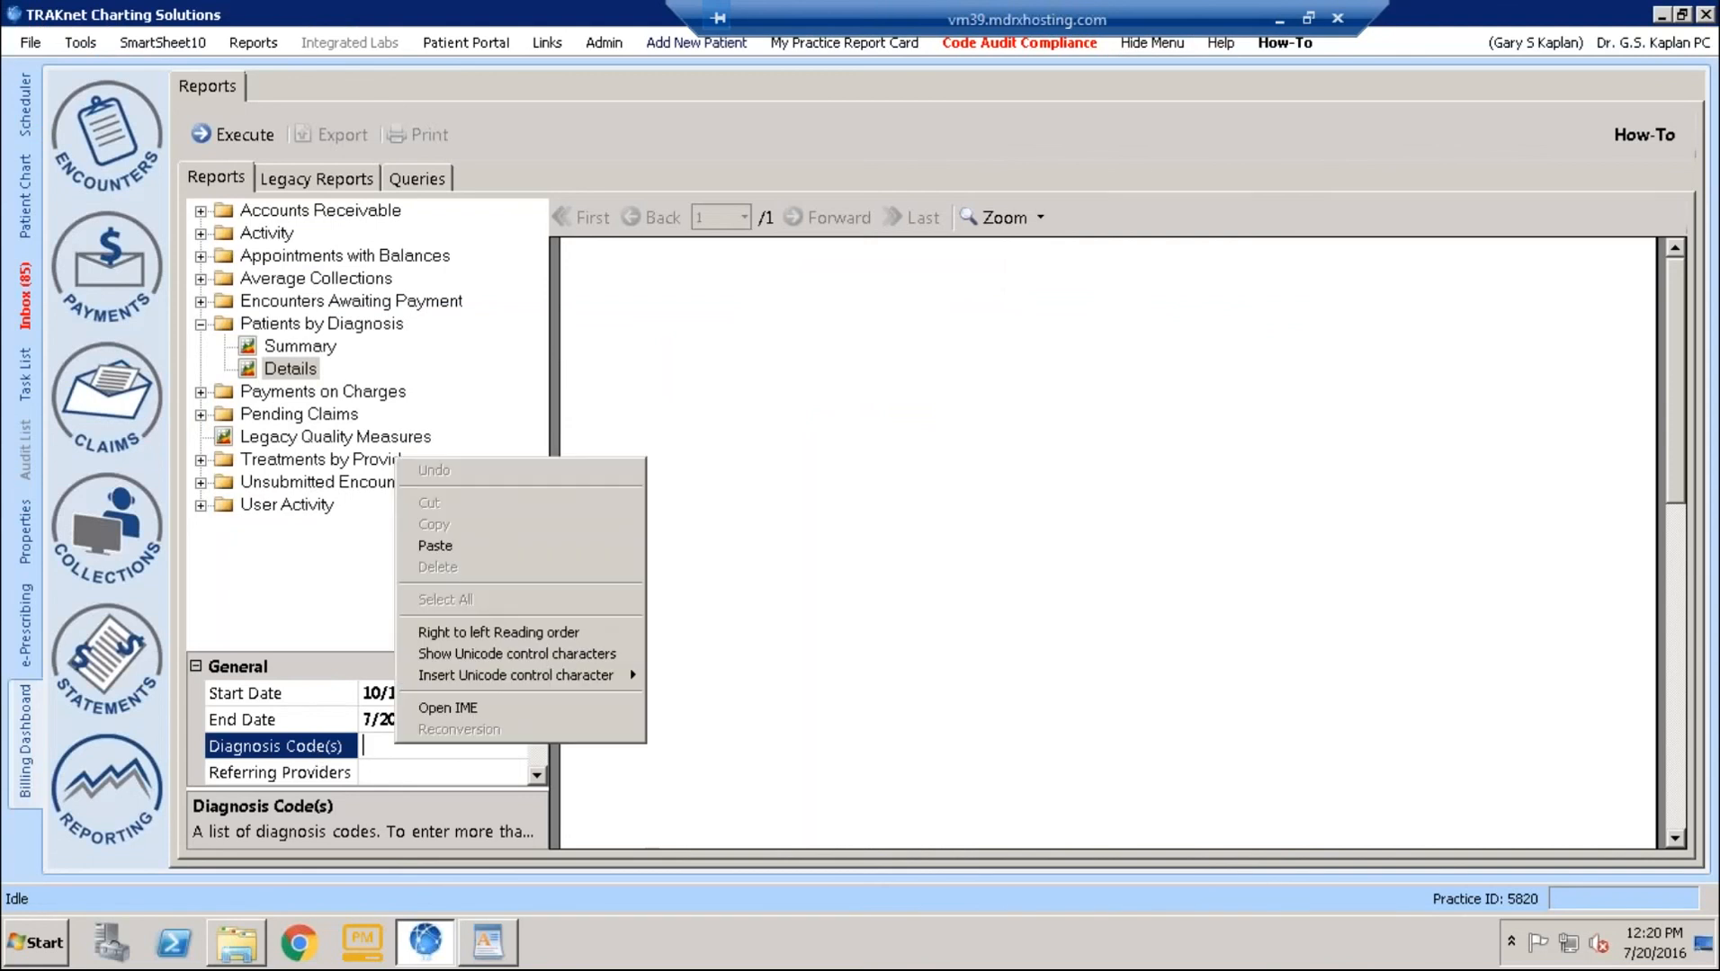
pyautogui.click(449, 547)
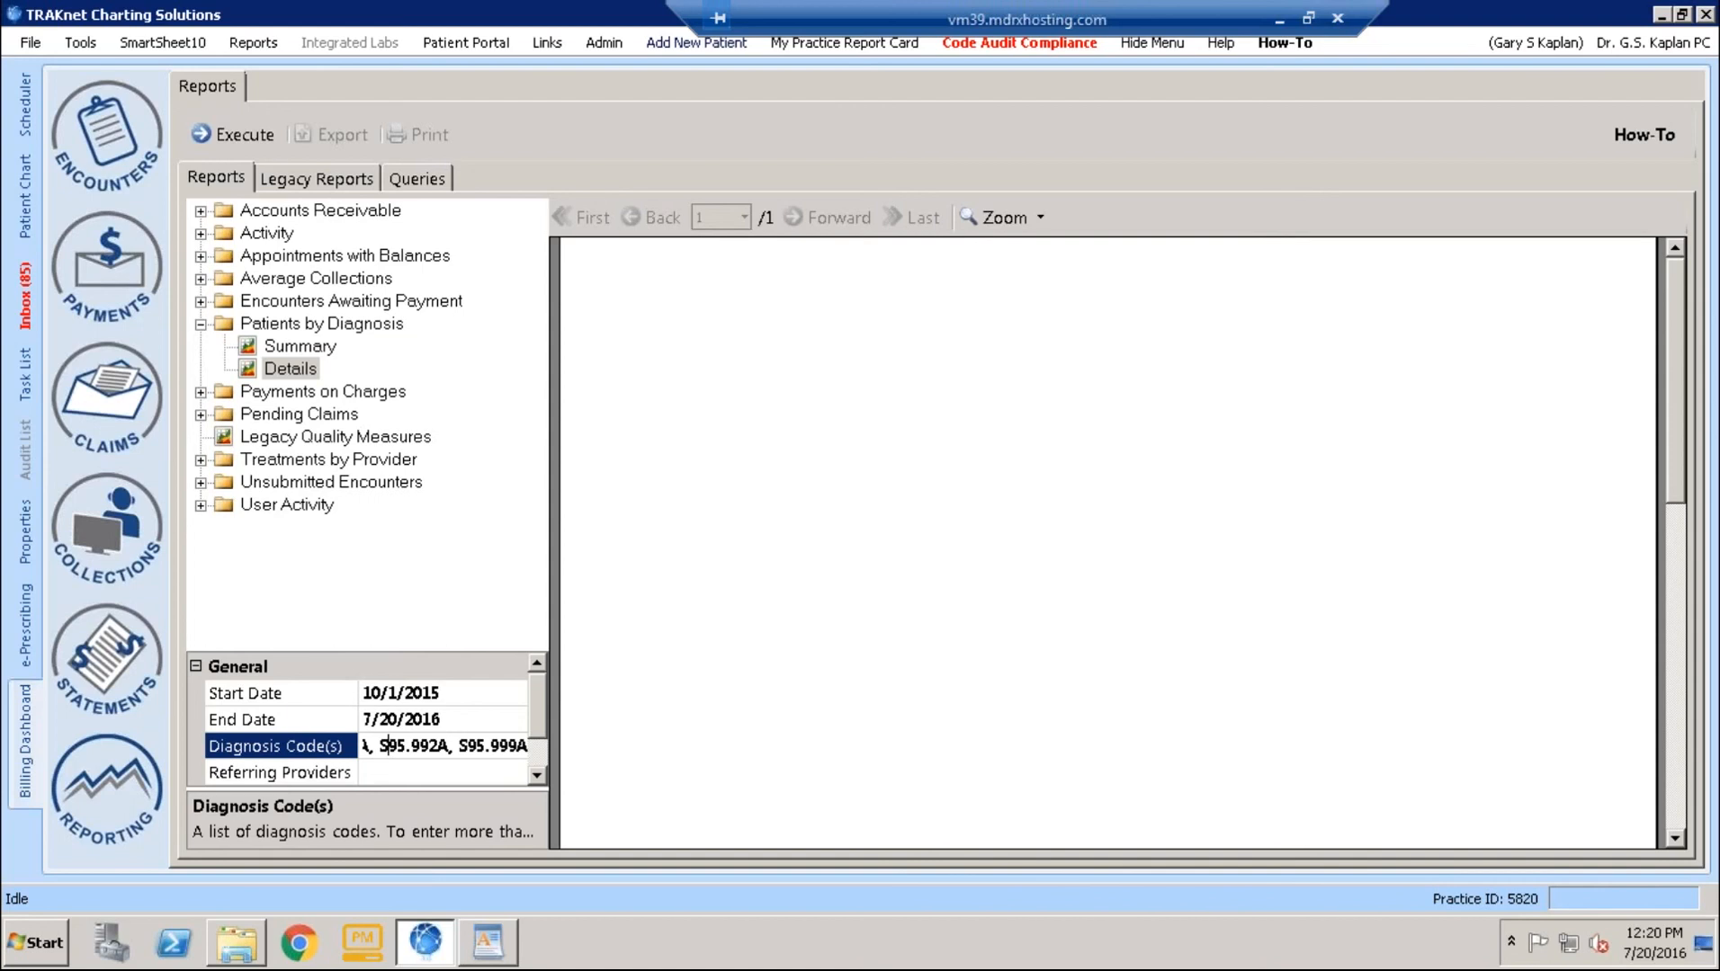
pyautogui.hotkey('ctrl', 'a')
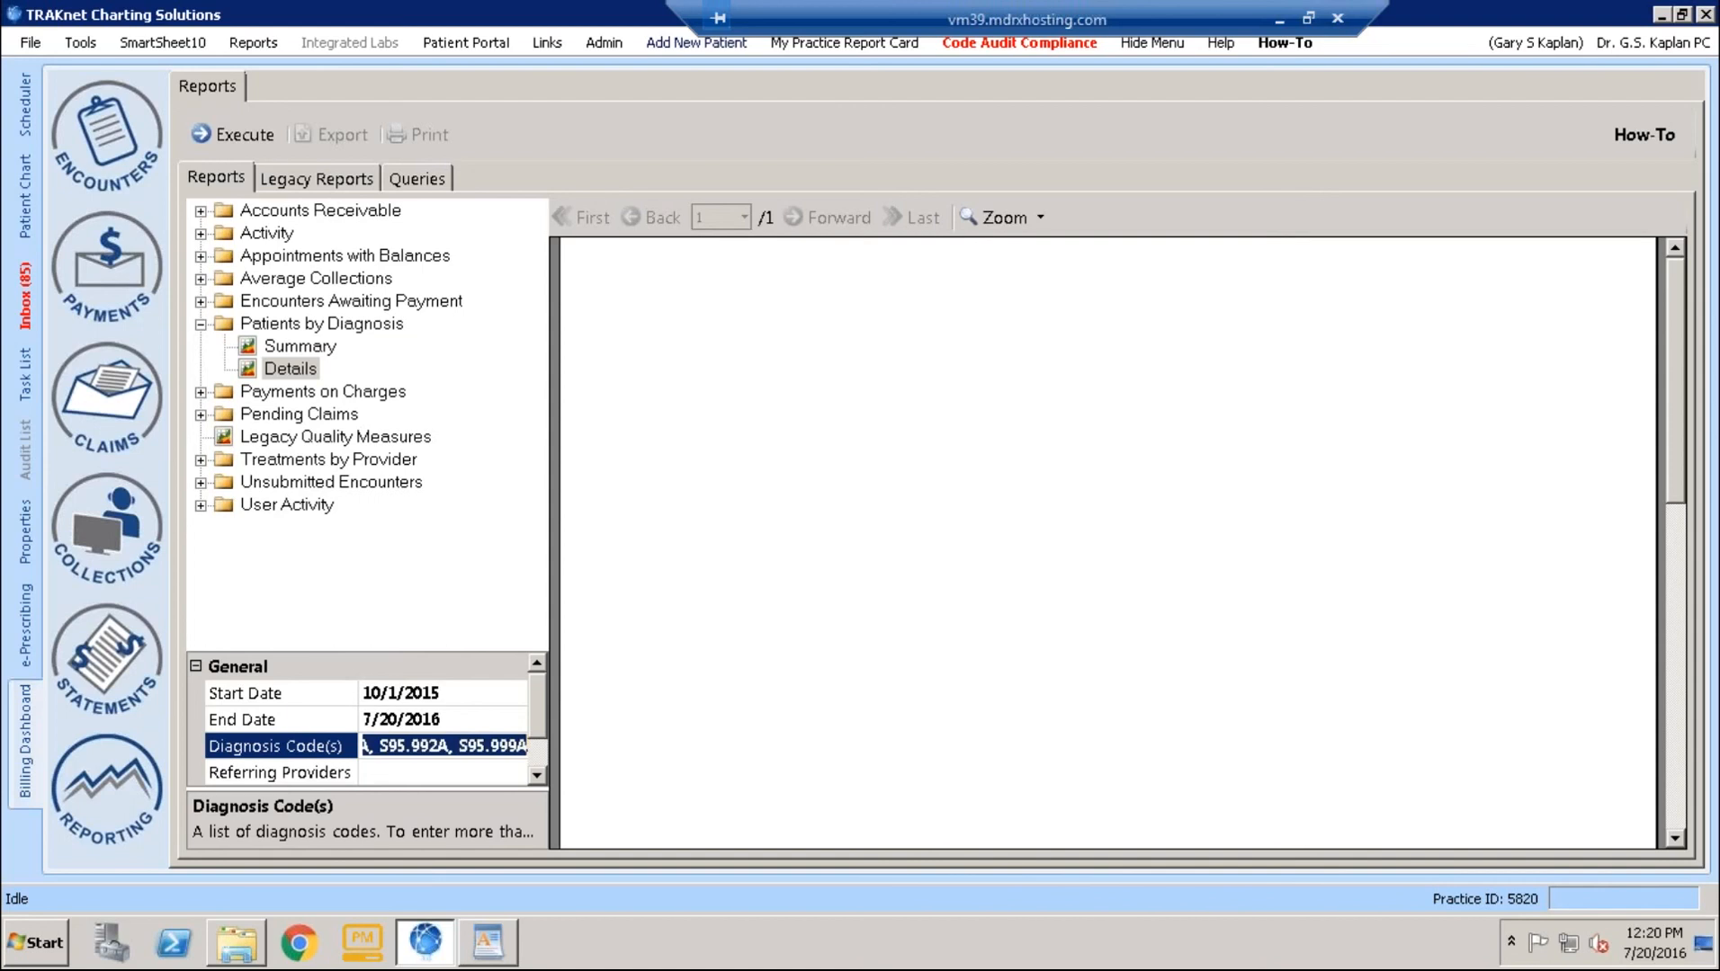
pyautogui.press('BackSpace')
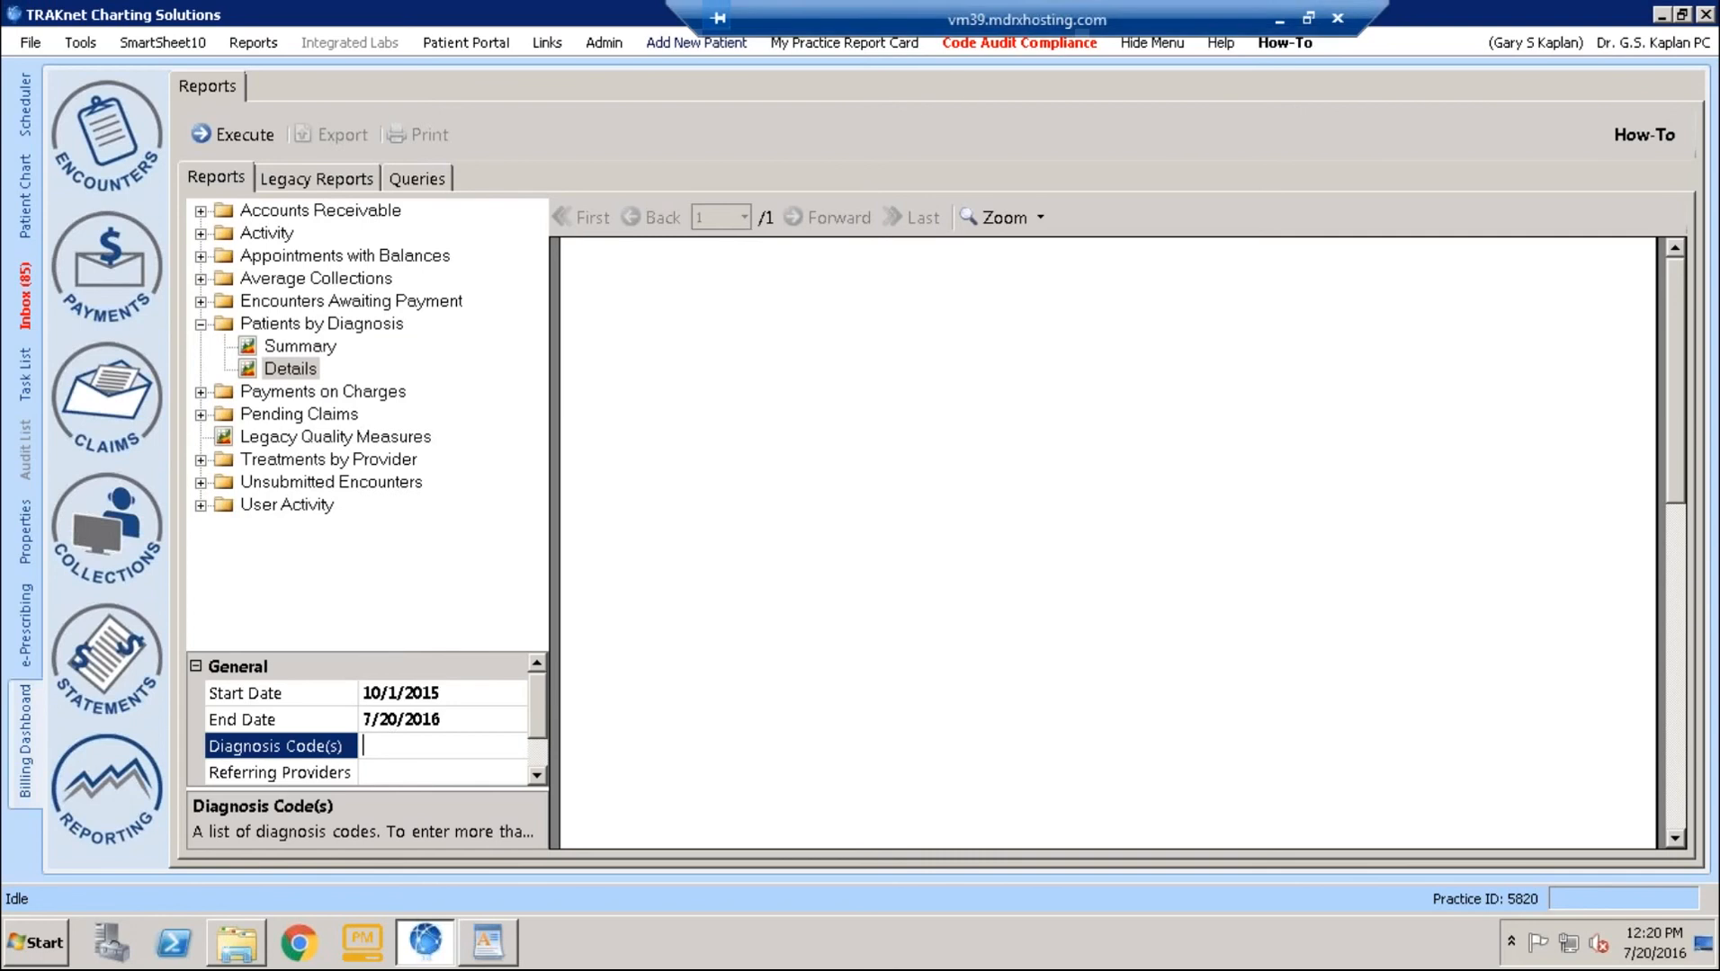
# - Back in the document, copy the contents of the ICD-10 Venous Codes cell
pyautogui.click(1280, 18)
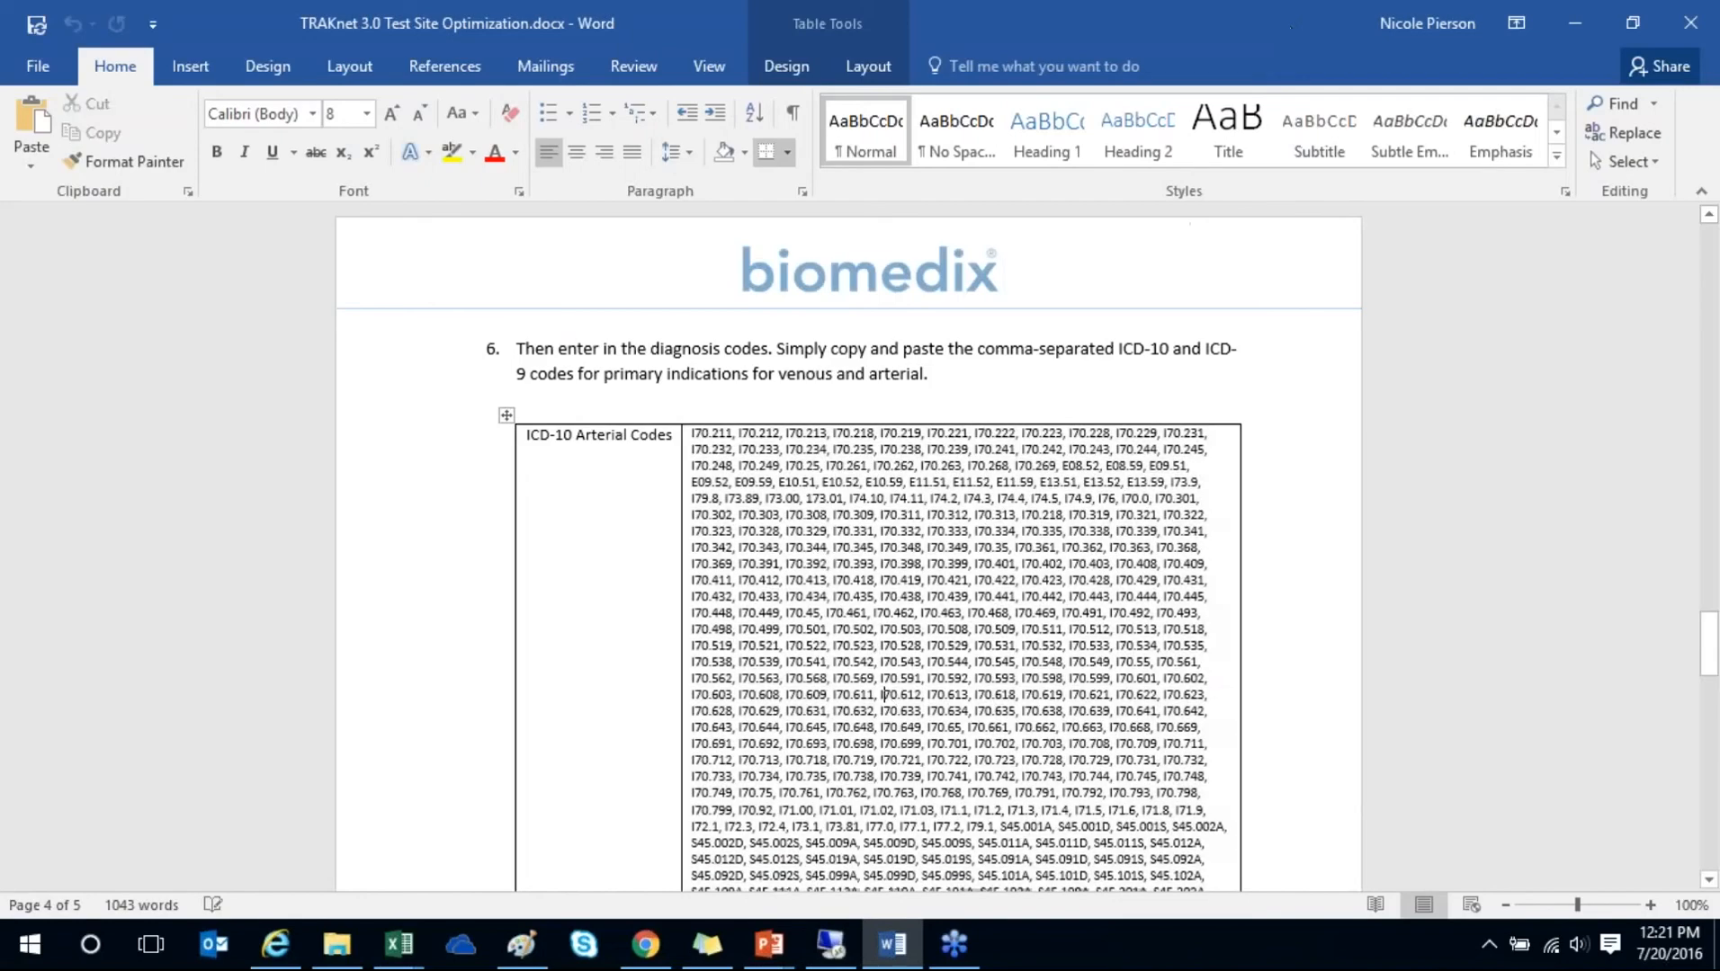
pyautogui.scroll(-5, 884, 689)
pyautogui.scroll(-10, 884, 689)
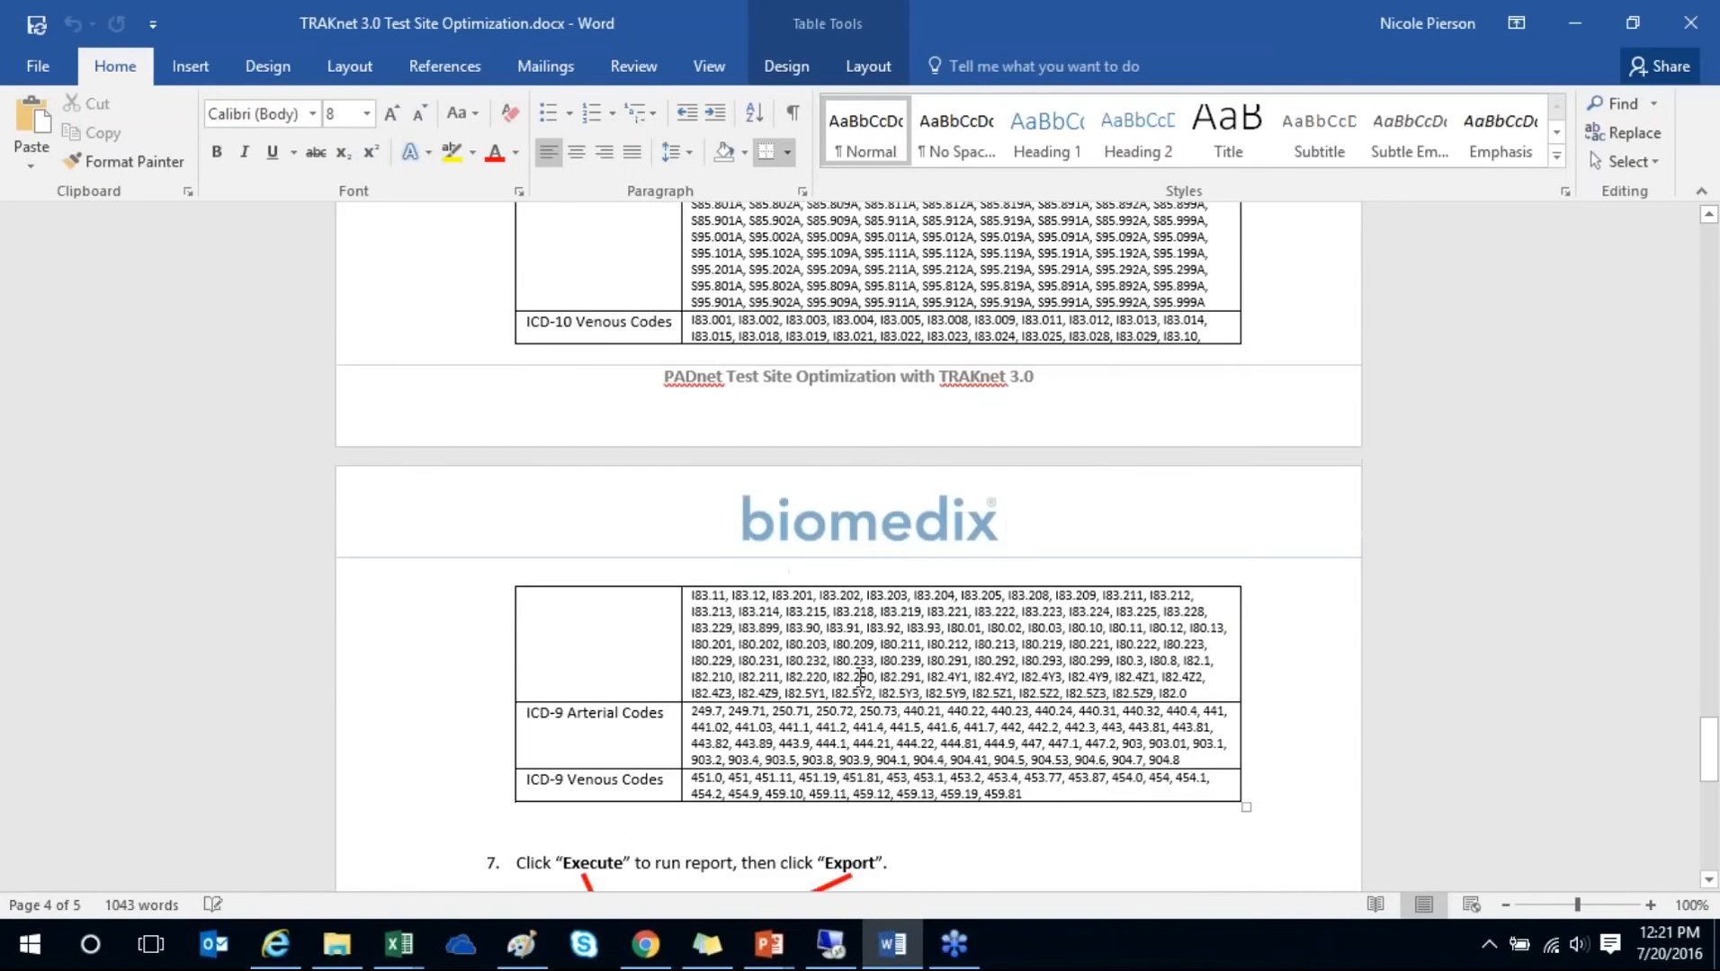
pyautogui.scroll(1, 742, 733)
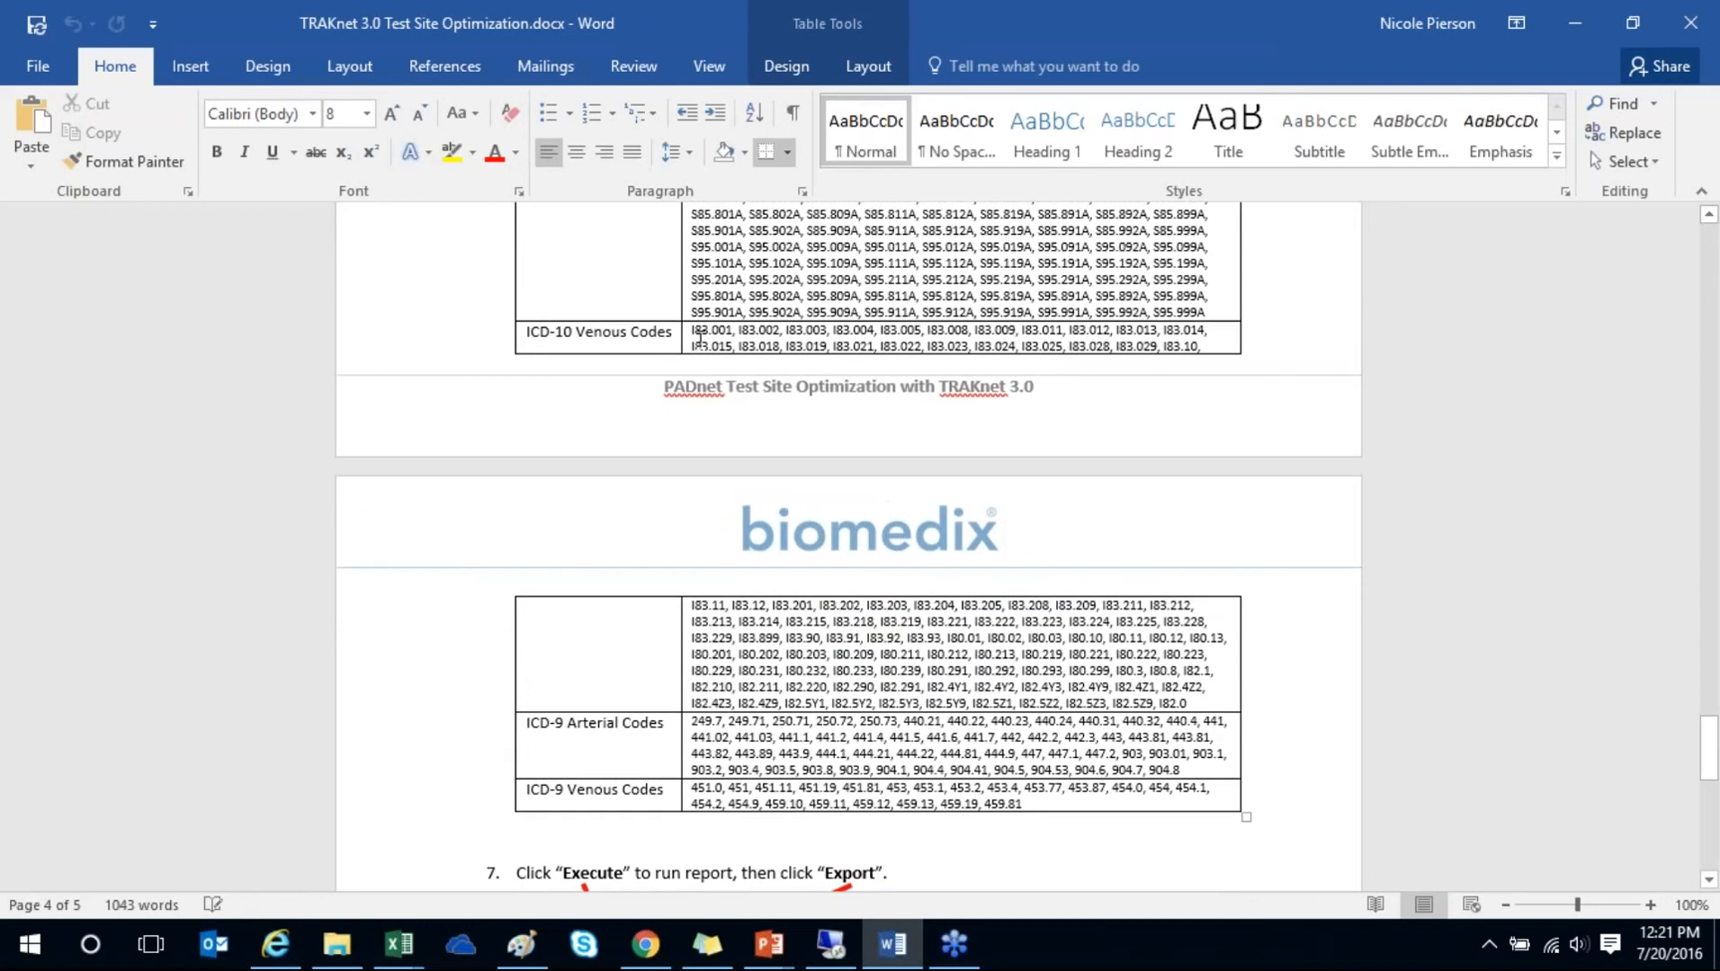
pyautogui.click(686, 334)
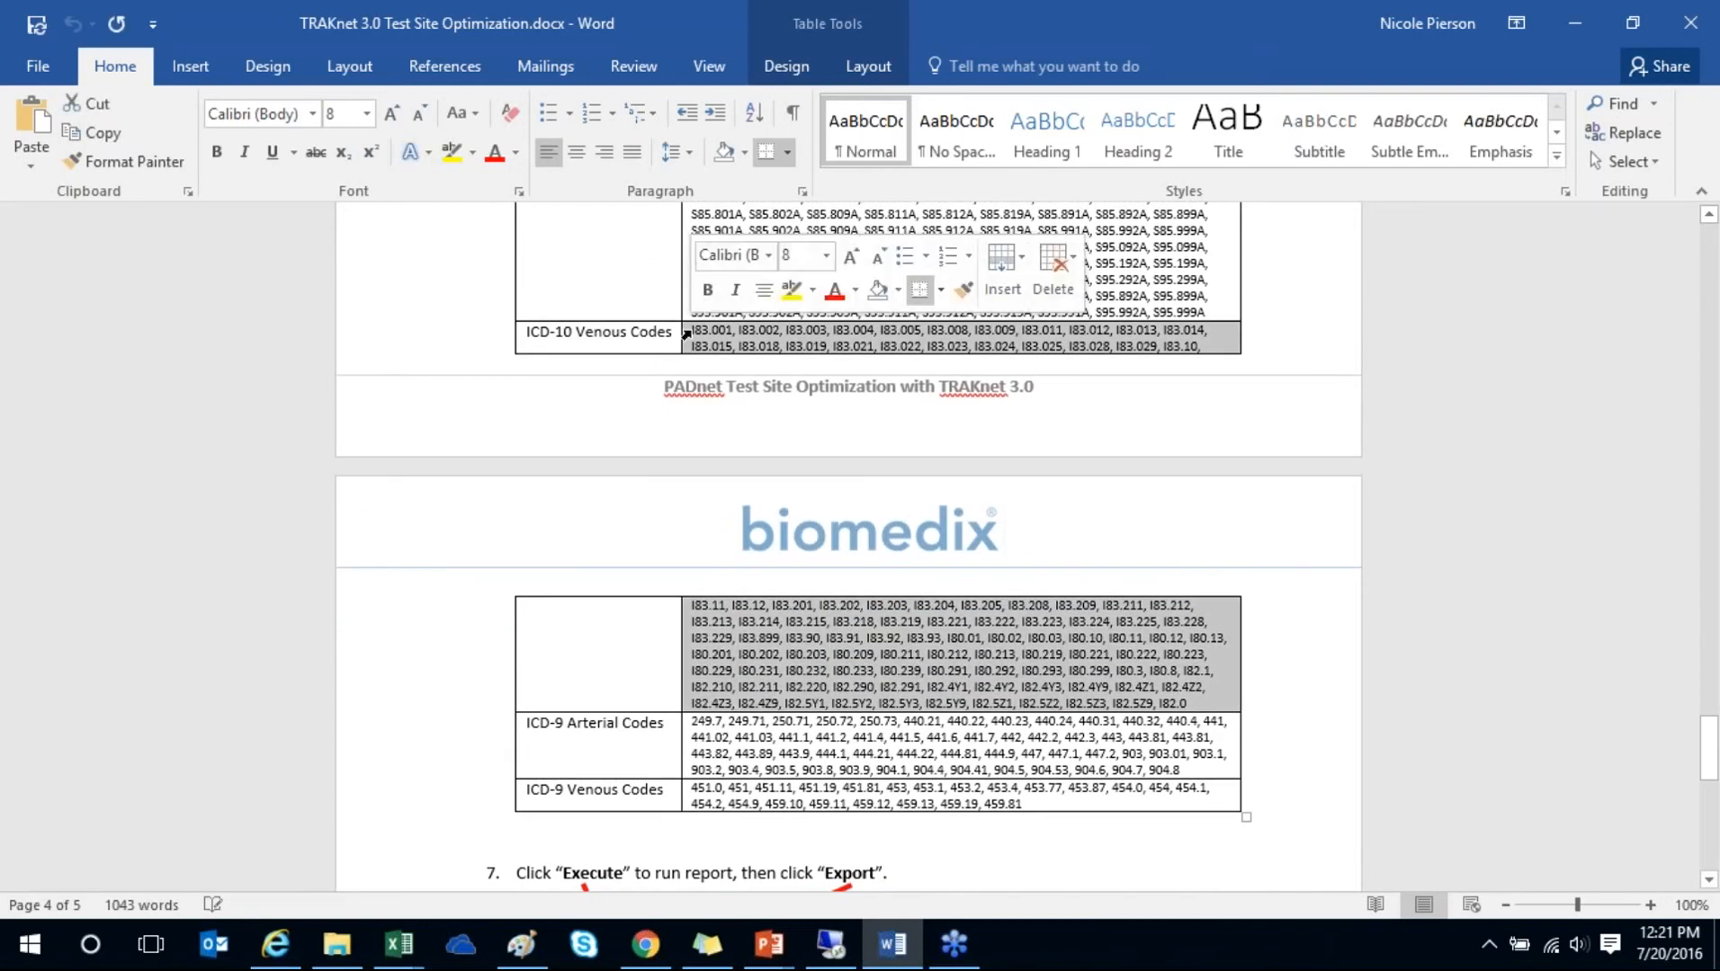
pyautogui.rightClick(710, 332)
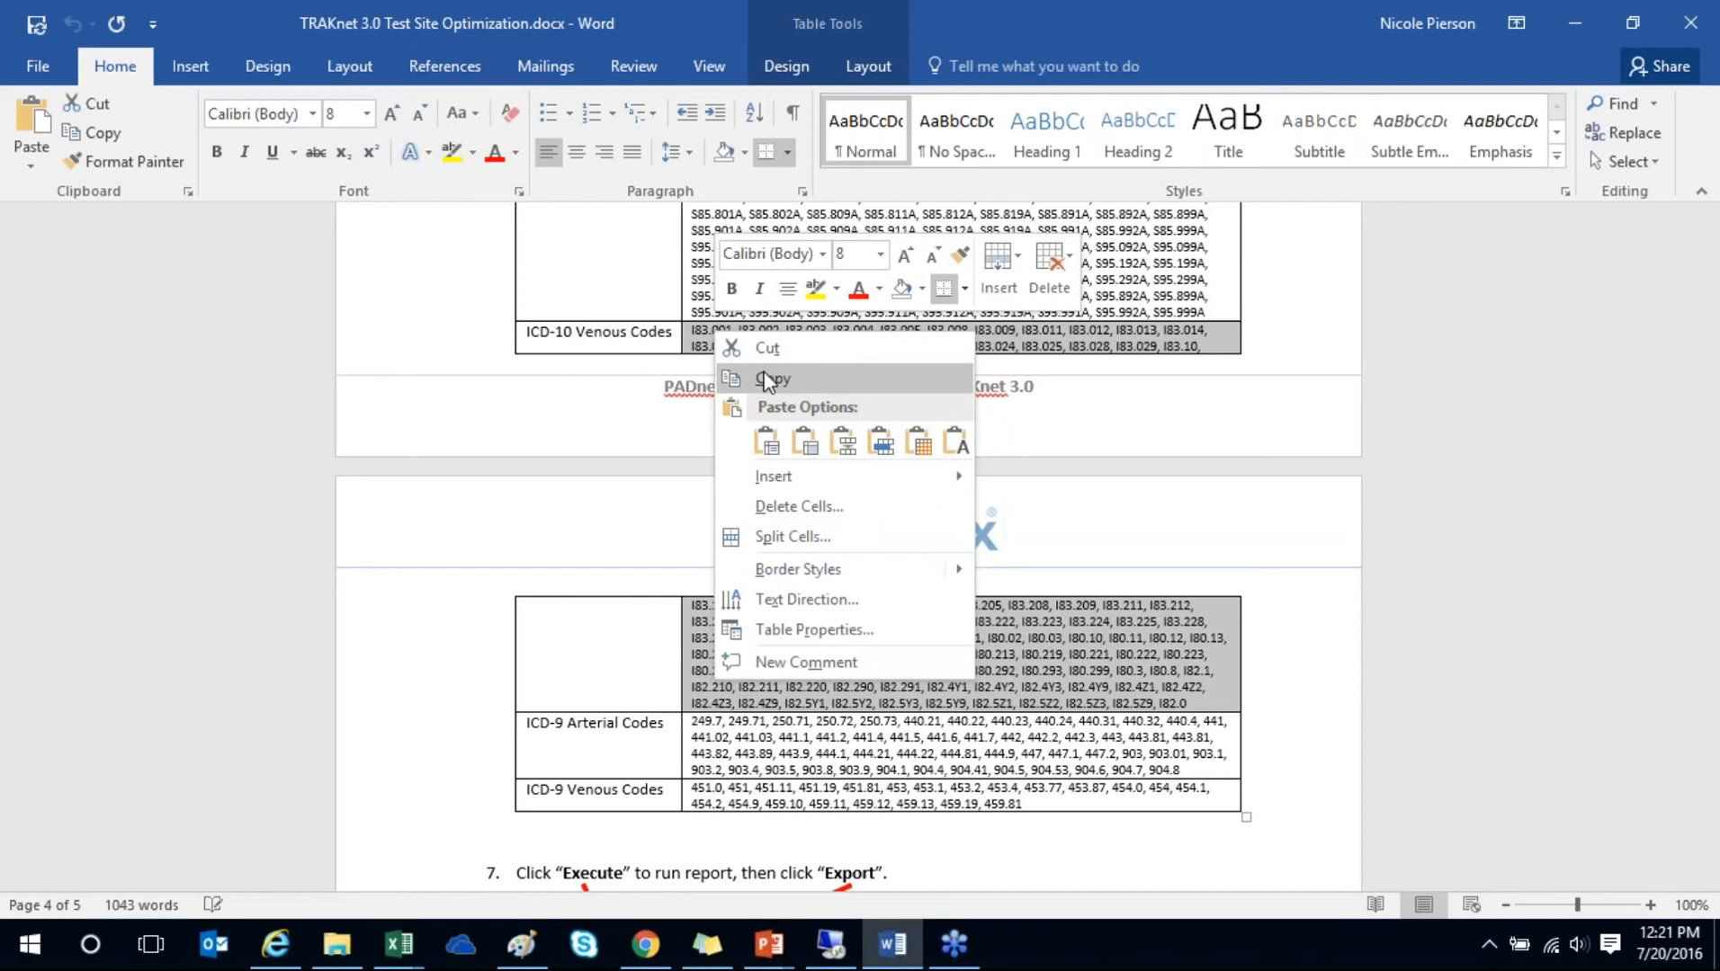
pyautogui.click(746, 376)
# - Paste the venous codes into the report's Diagnosis Code(s) field
pyautogui.click(854, 946)
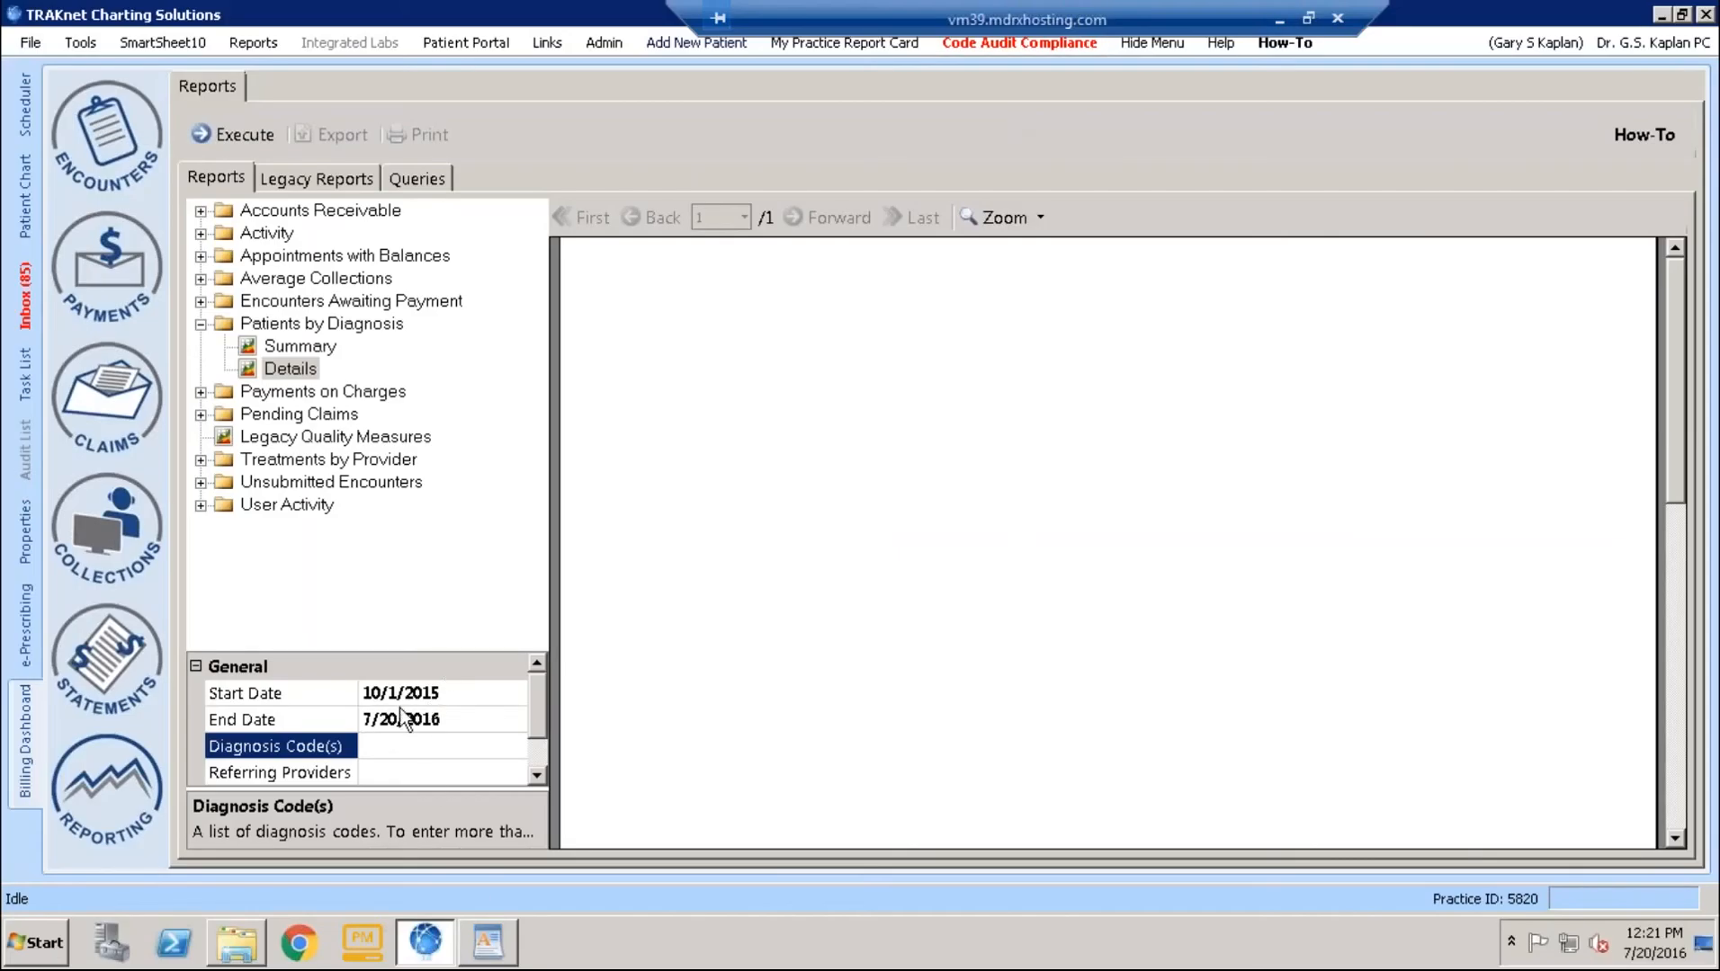
pyautogui.click(389, 745)
pyautogui.rightClick(372, 748)
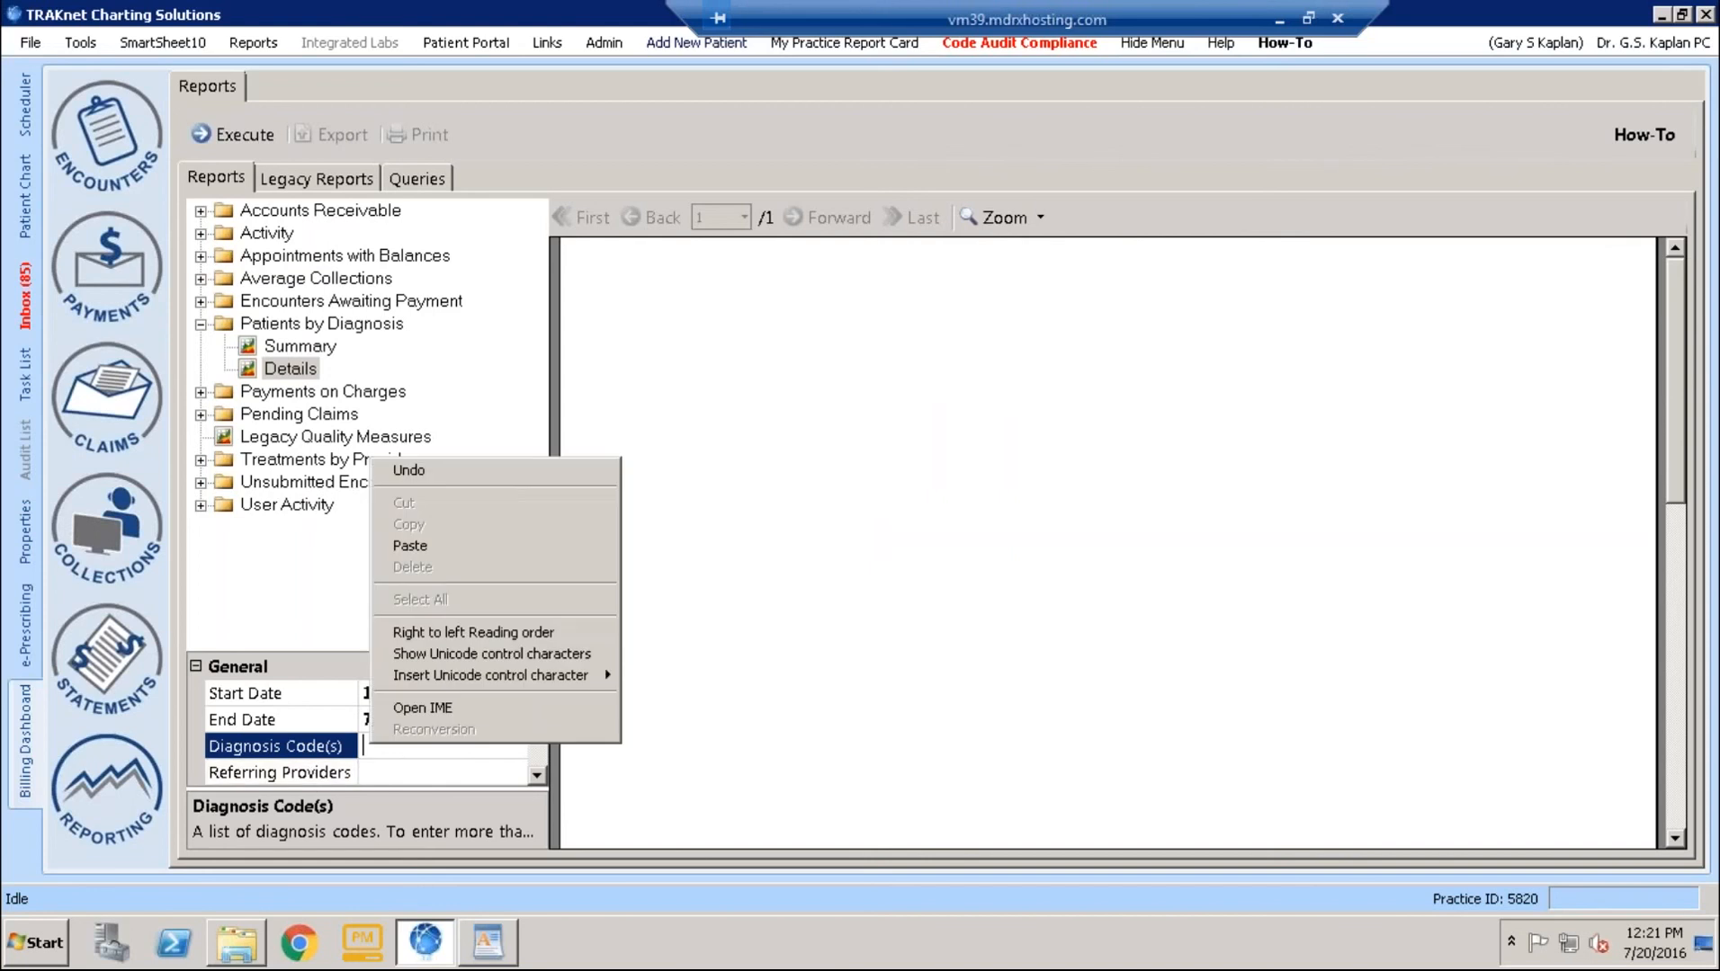
pyautogui.click(421, 547)
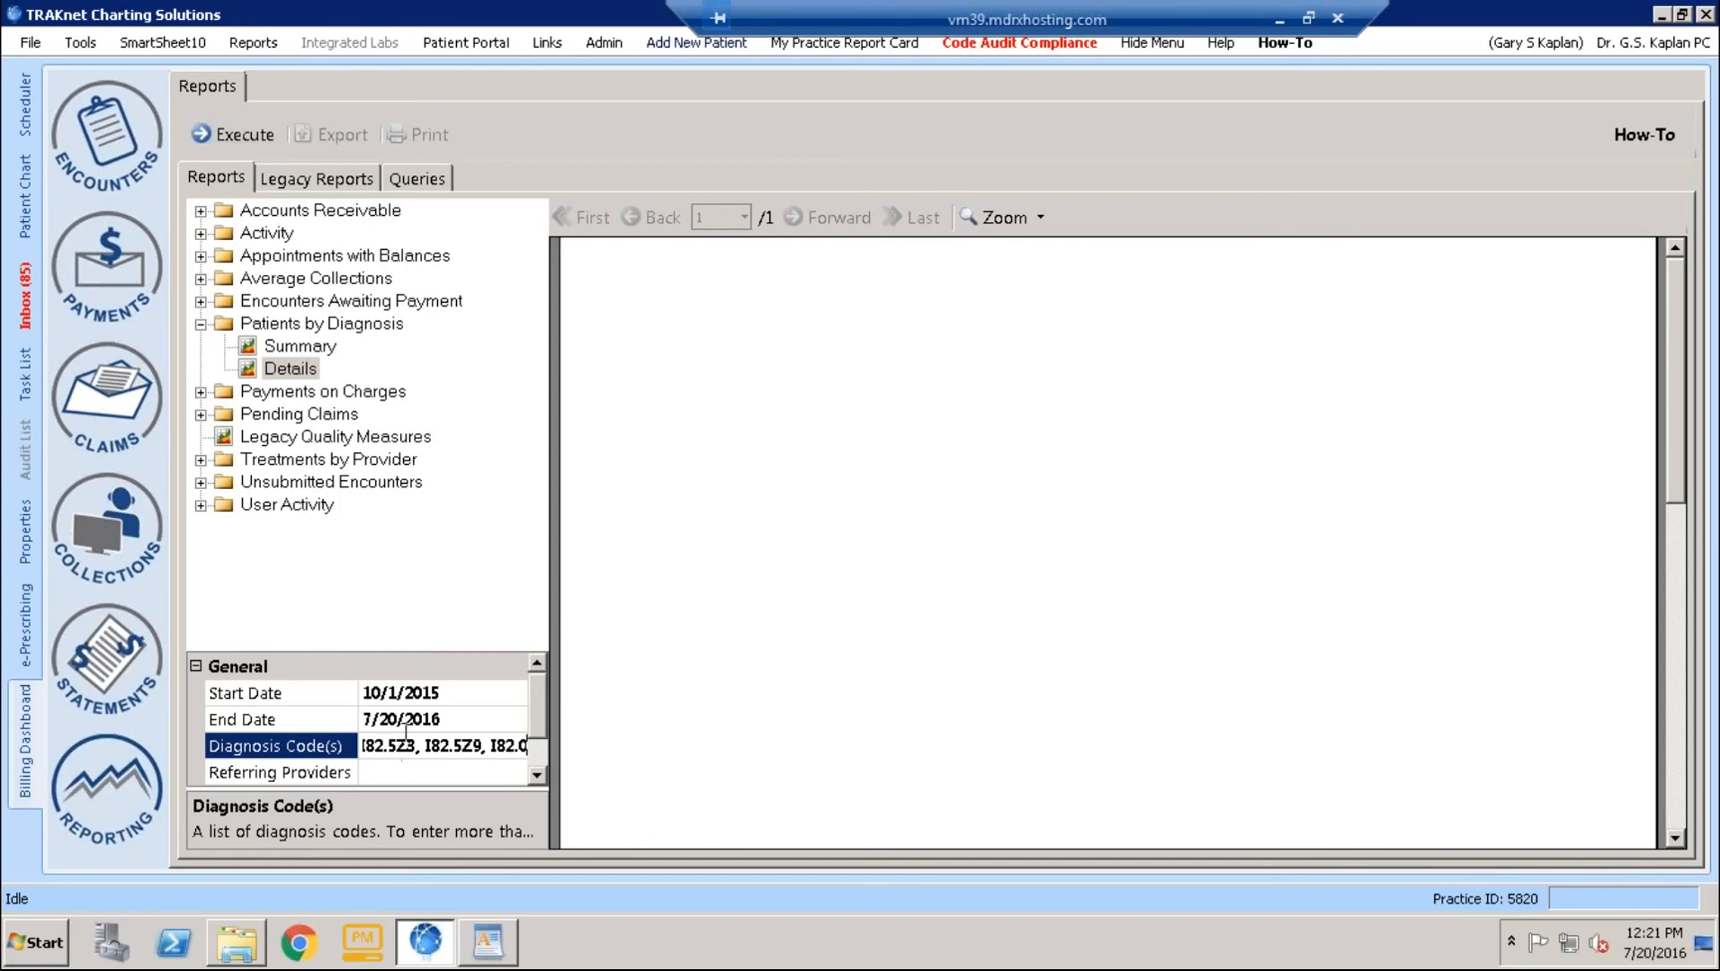
# - Set the report's Start Date to 1/1/2015
pyautogui.click(327, 690)
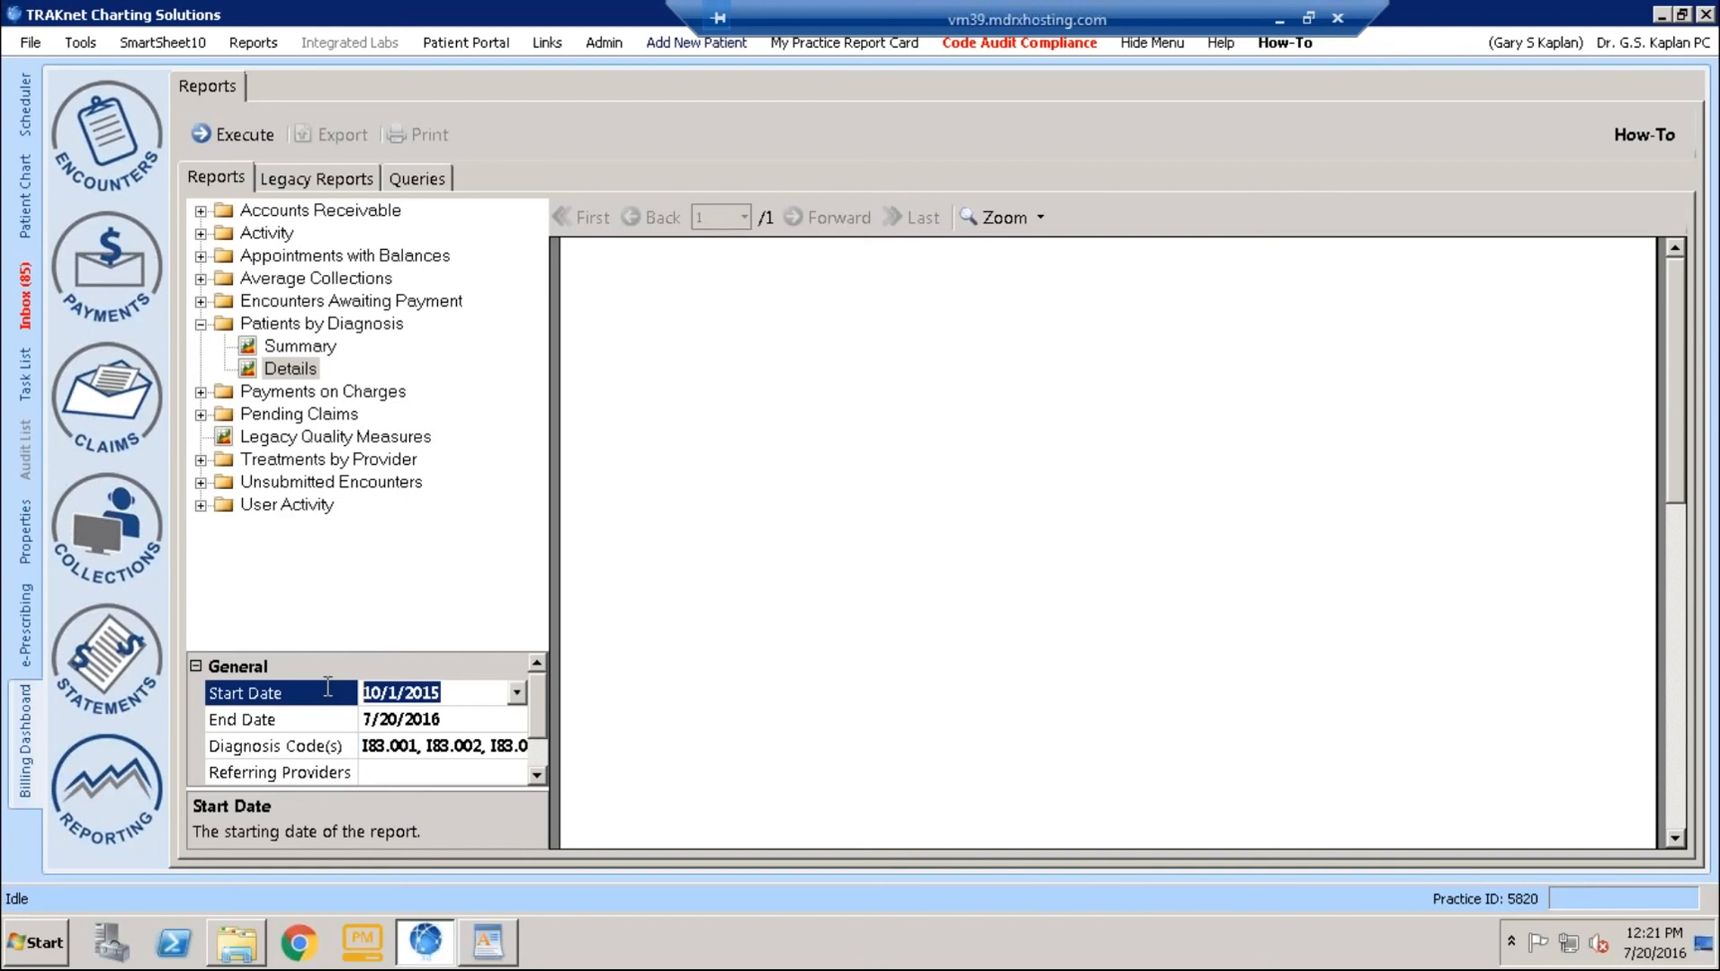
pyautogui.write('1')
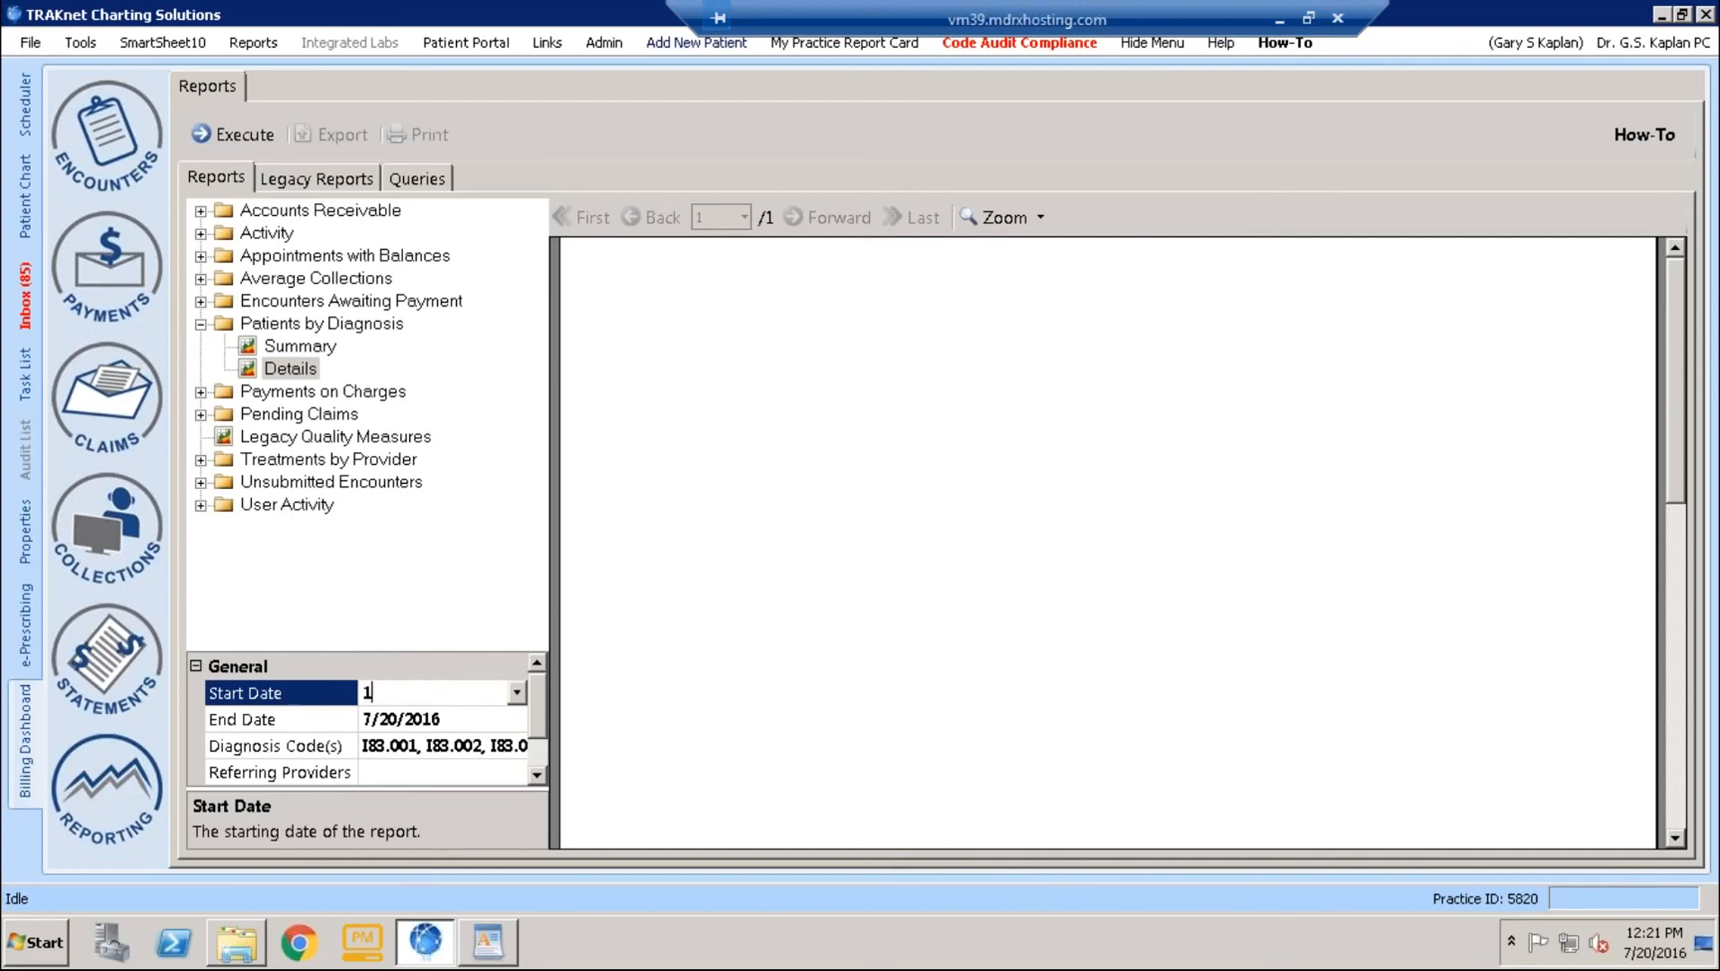
pyautogui.write('/1/2015')
# - Set the report's End Date to 9/30/2015
pyautogui.click(498, 723)
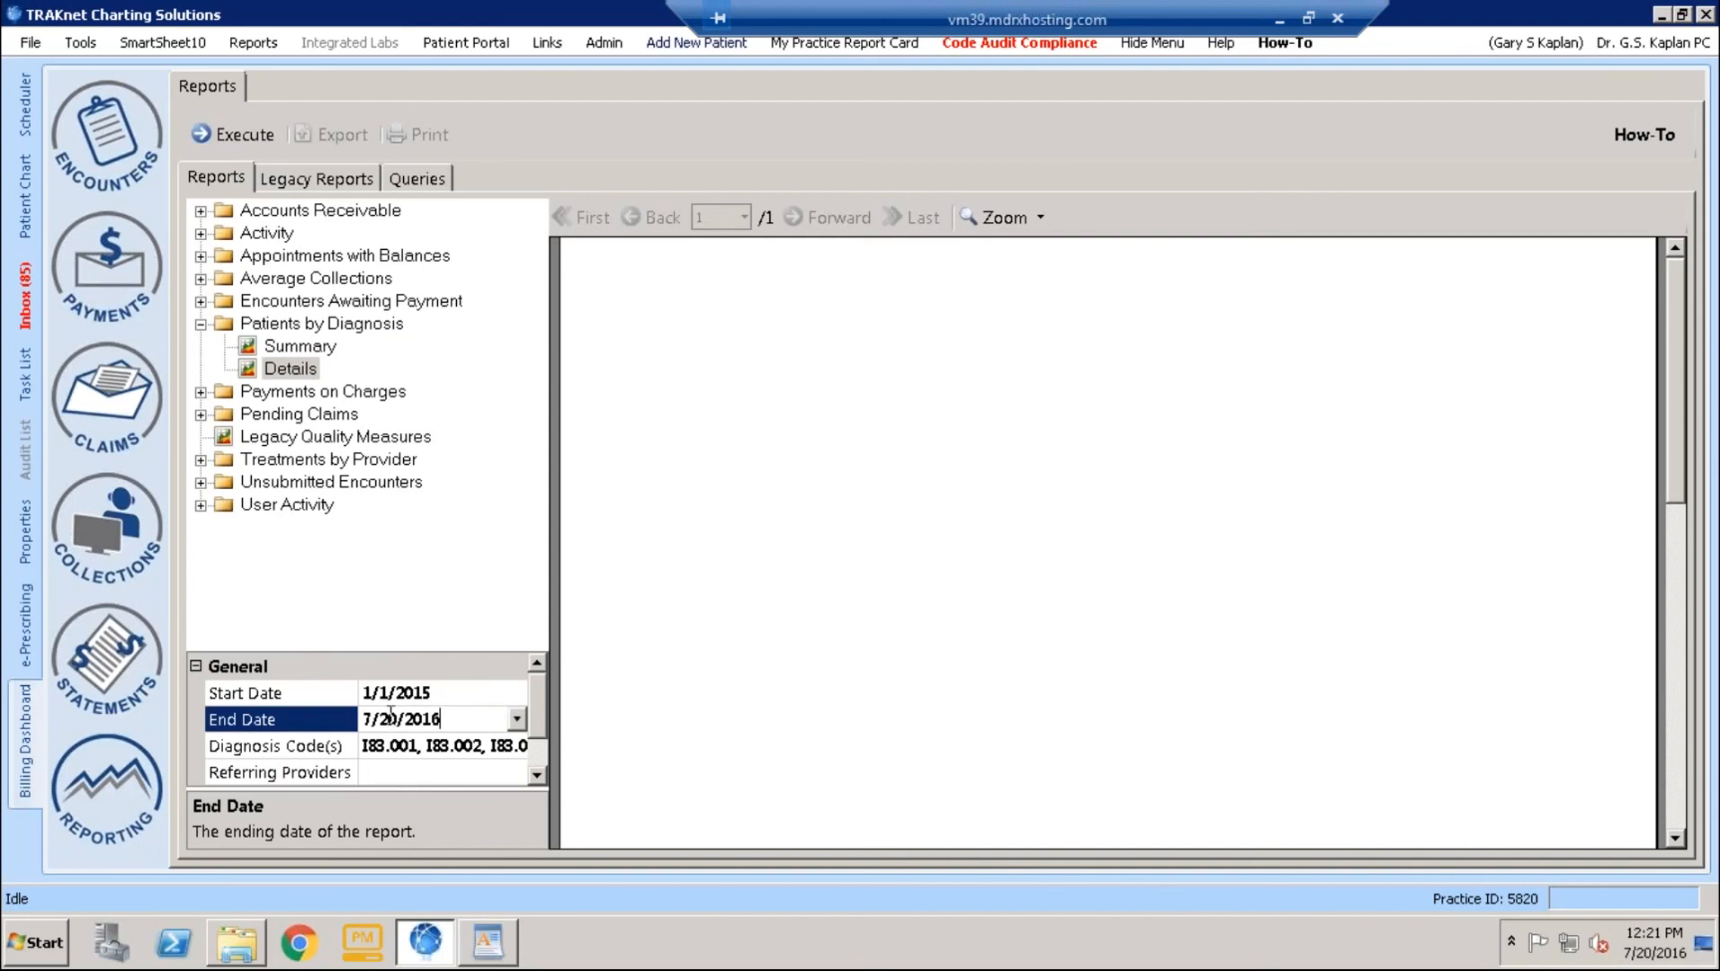
pyautogui.moveTo(441, 719); pyautogui.dragTo(369, 712)
pyautogui.write('9/2')
pyautogui.press('BackSpace')
pyautogui.write('30/2015')
# - Clear all codes from the Diagnosis Code(s) field
pyautogui.click(470, 746)
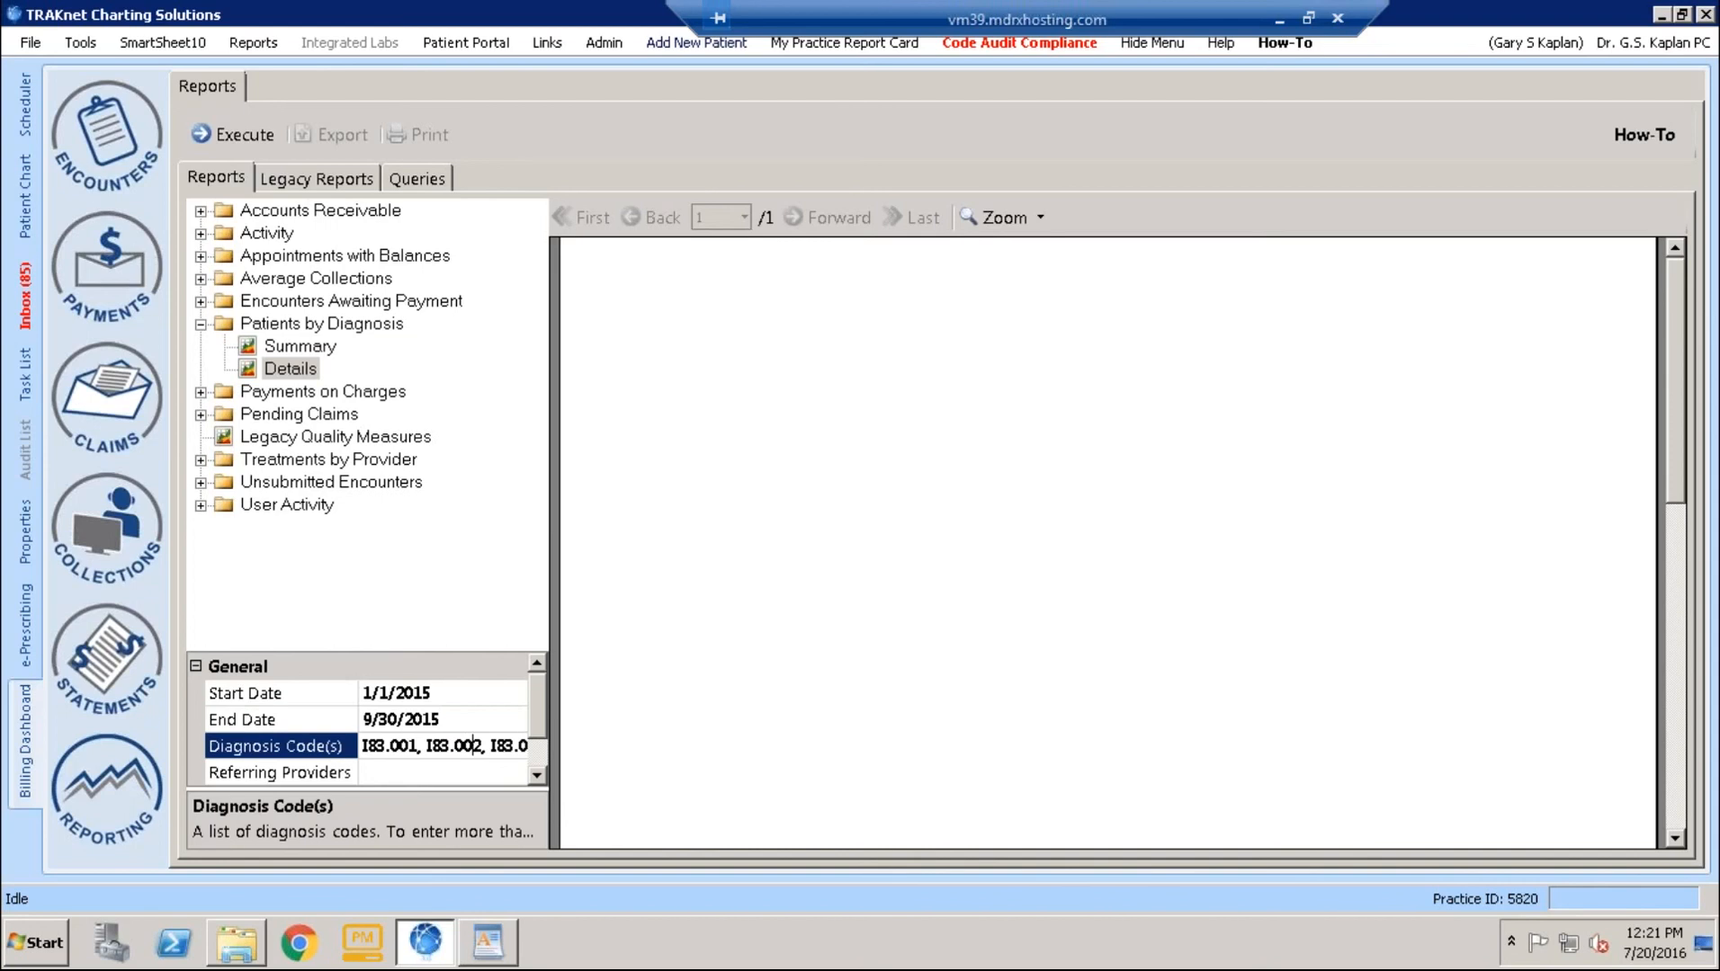
pyautogui.hotkey('ctrl', 'a')
pyautogui.press('Delete')
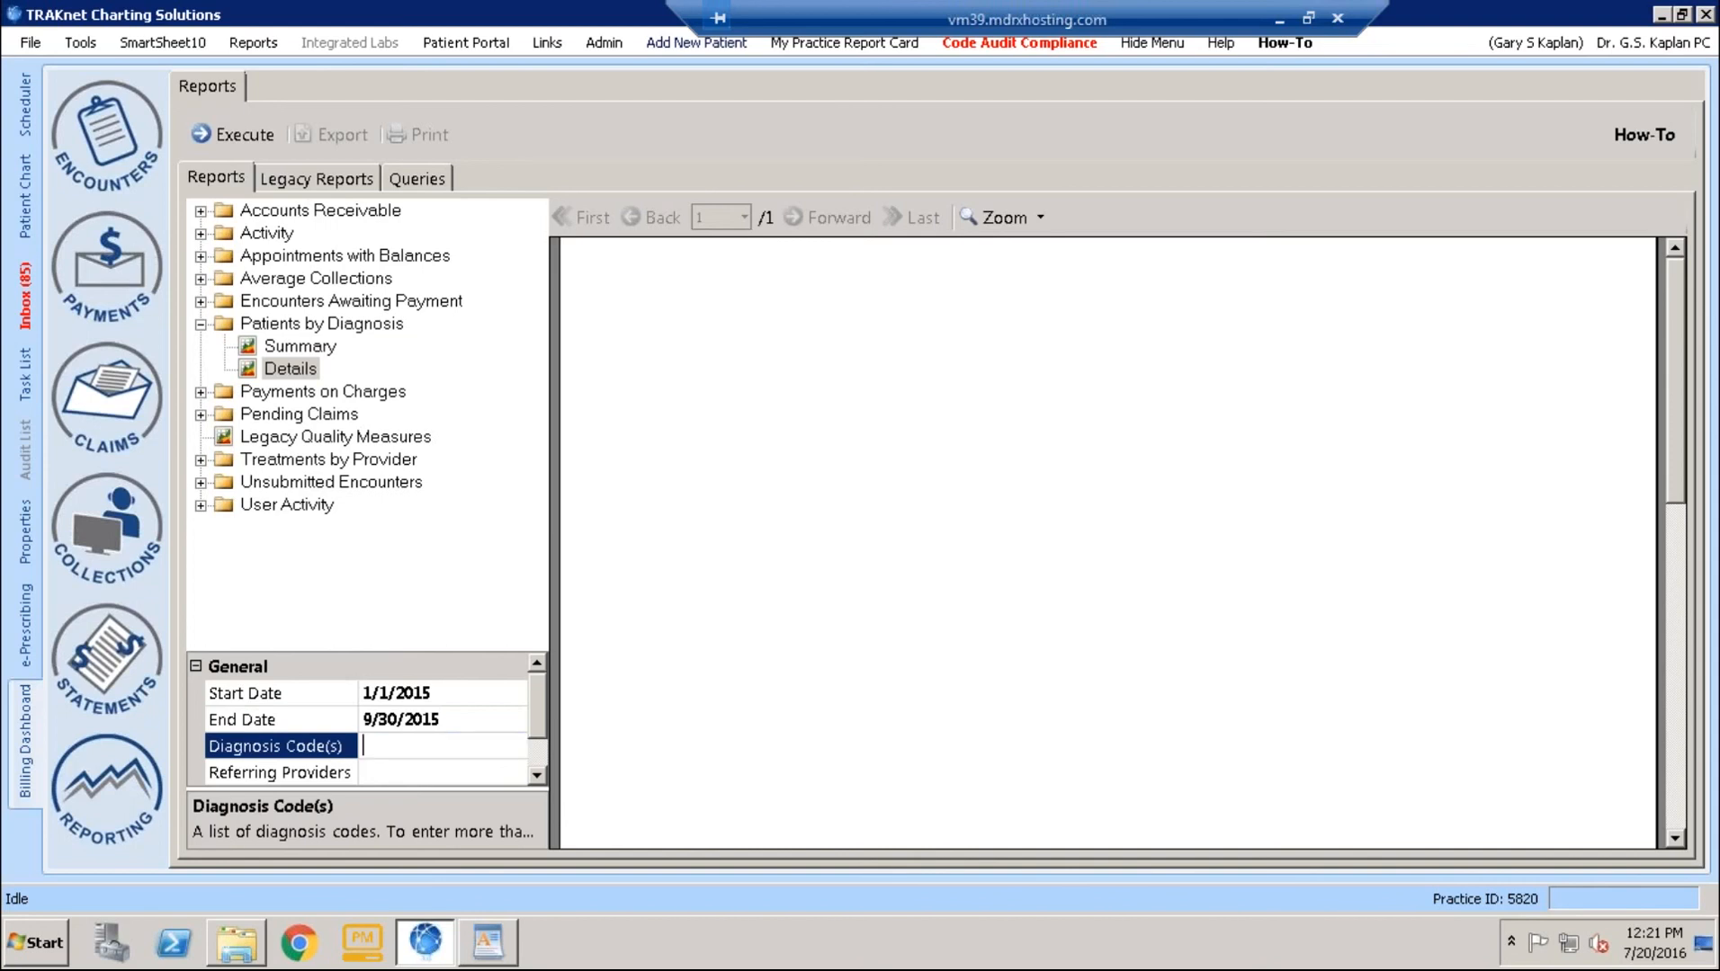
# - Back in the document, copy the contents of the ICD-9 Arterial Codes cell
pyautogui.click(1279, 19)
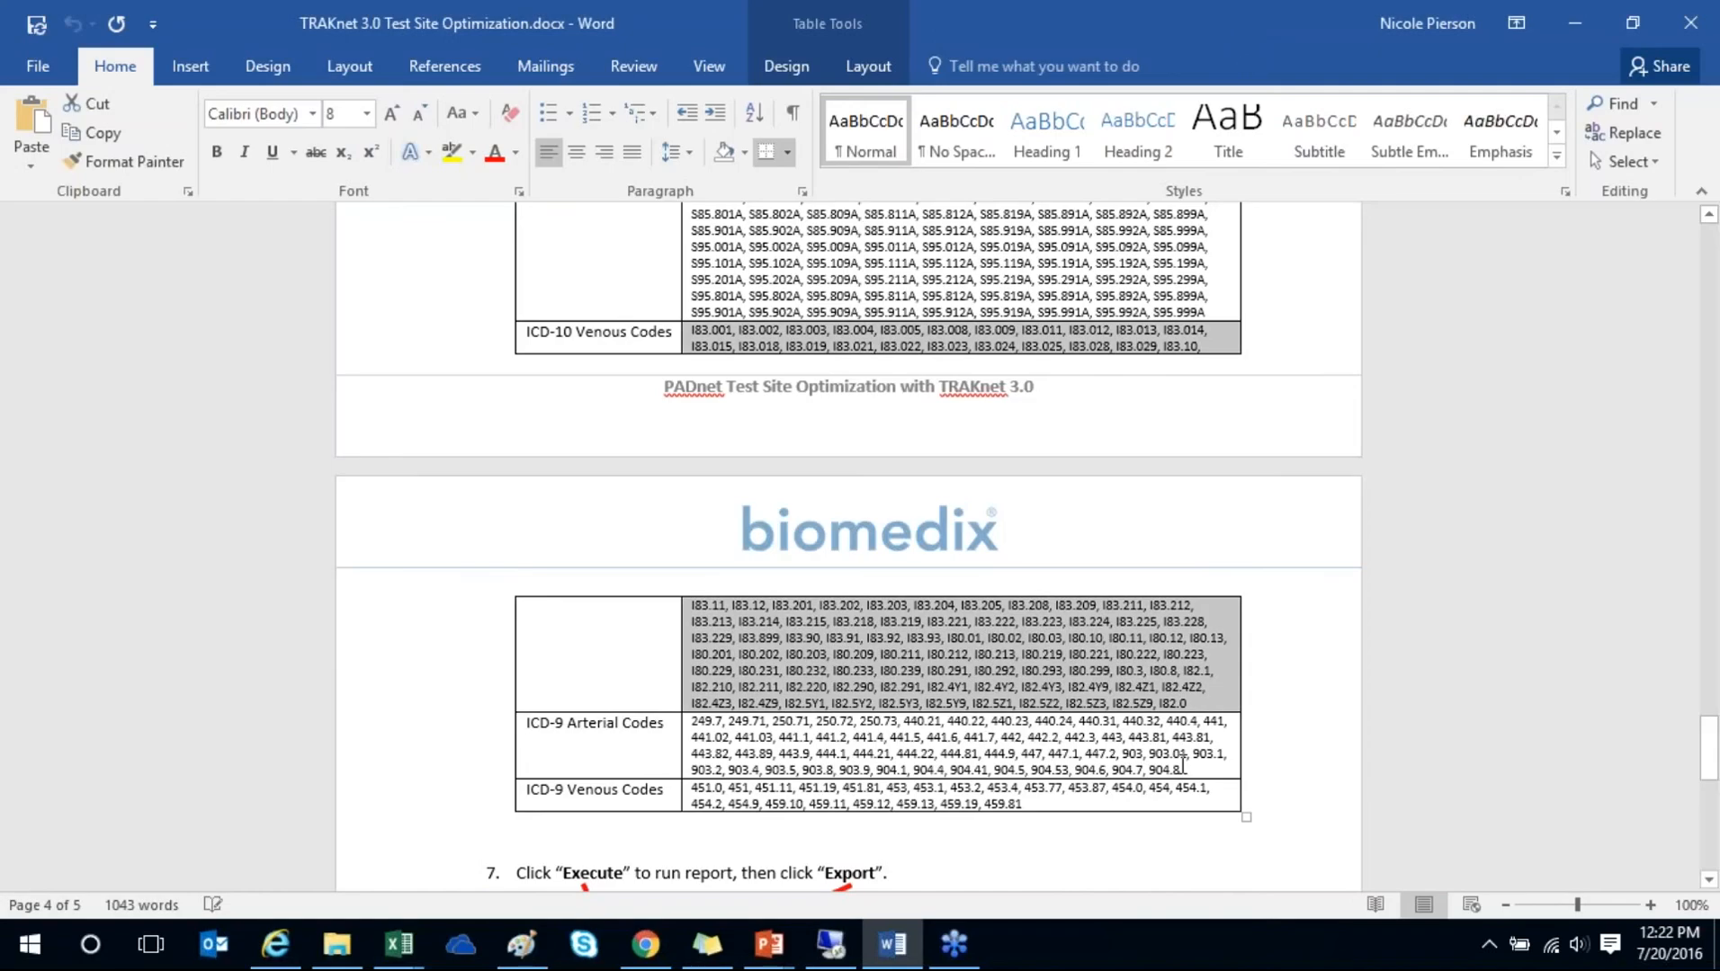
pyautogui.moveTo(1181, 766); pyautogui.dragTo(576, 724)
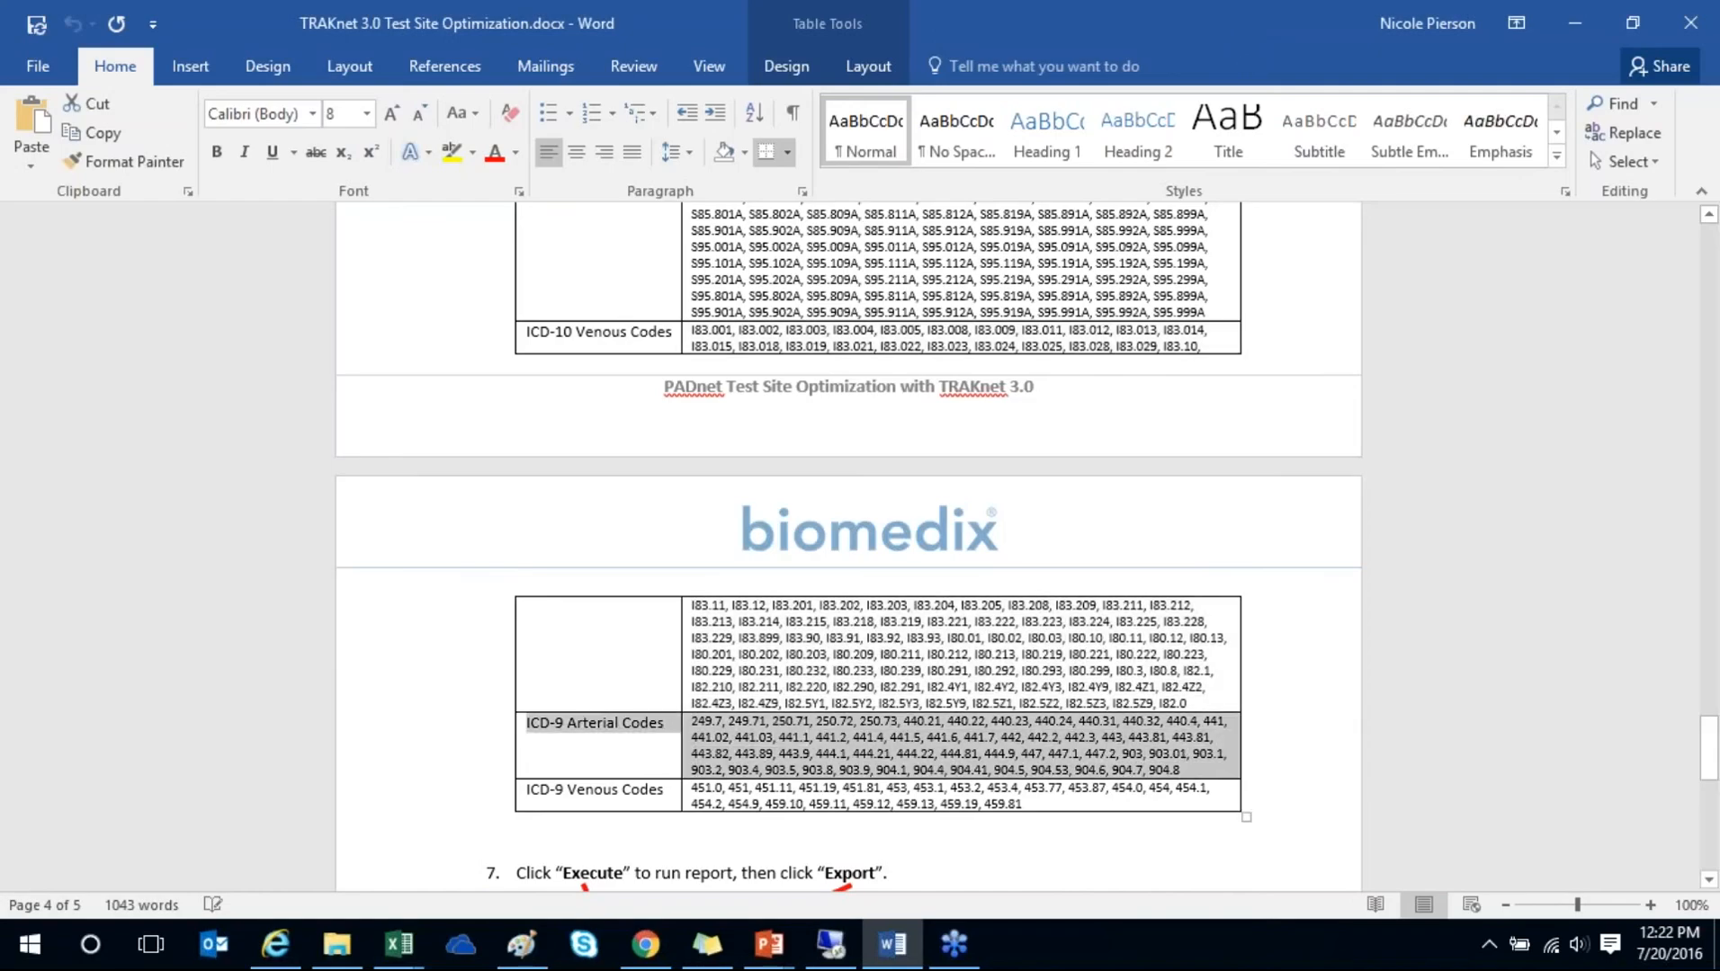
pyautogui.moveTo(692, 723); pyautogui.dragTo(1193, 765)
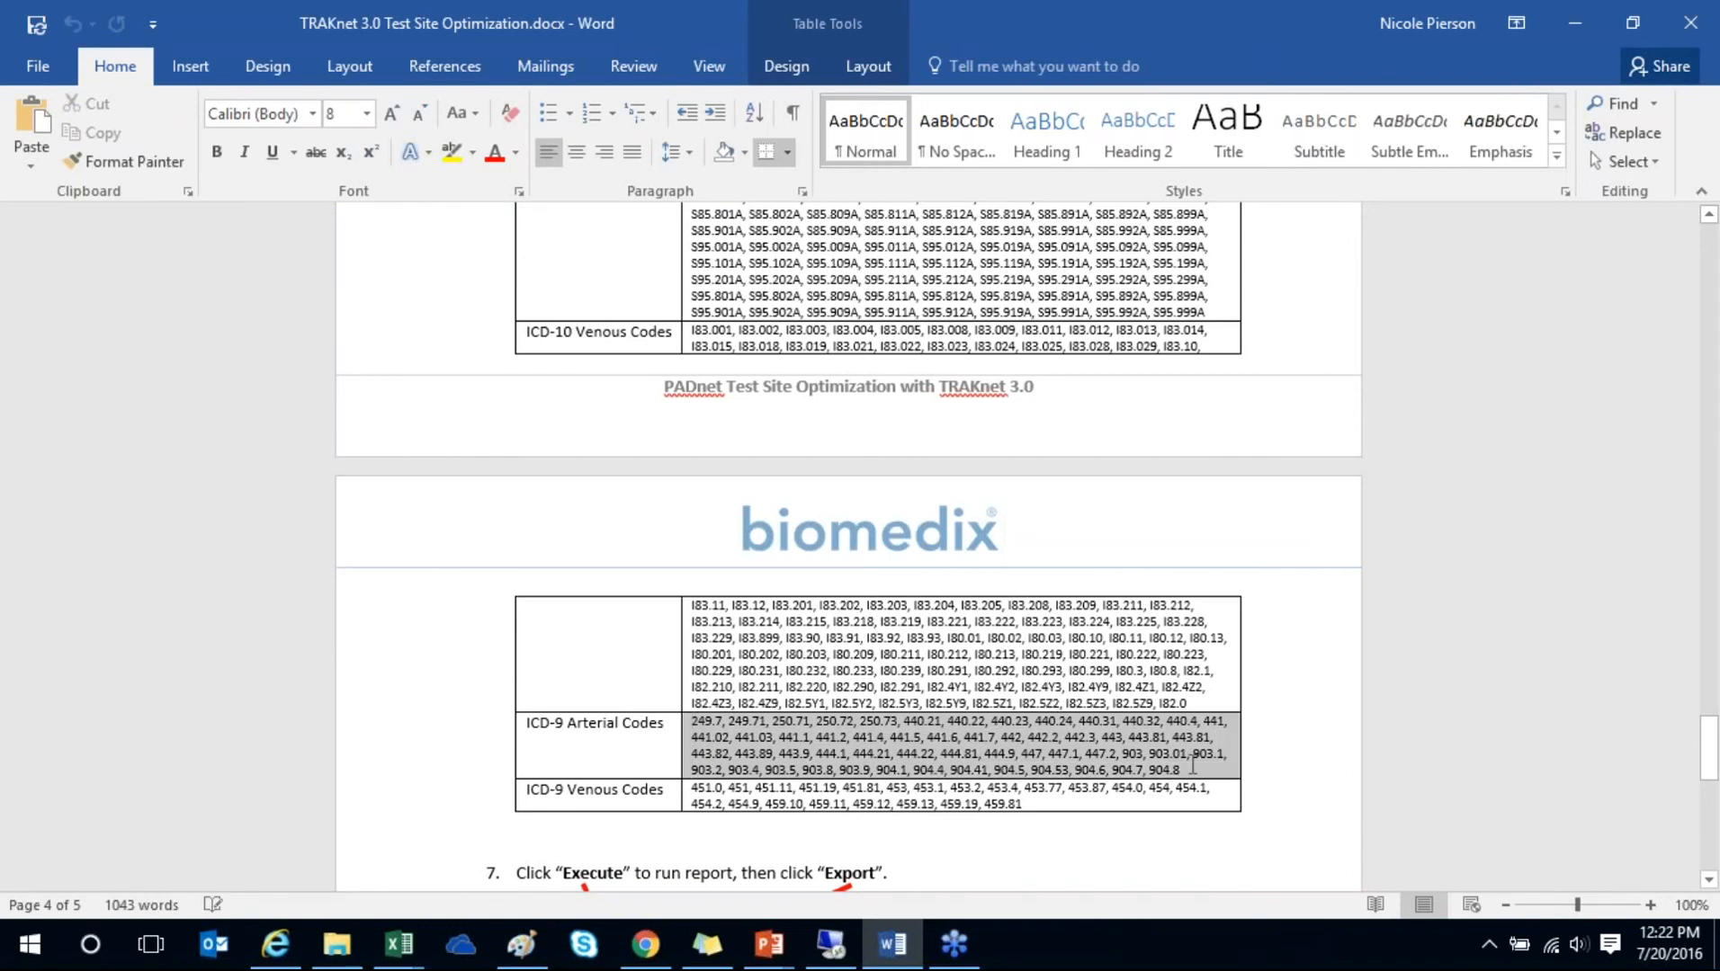
pyautogui.rightClick(1131, 765)
pyautogui.click(1171, 445)
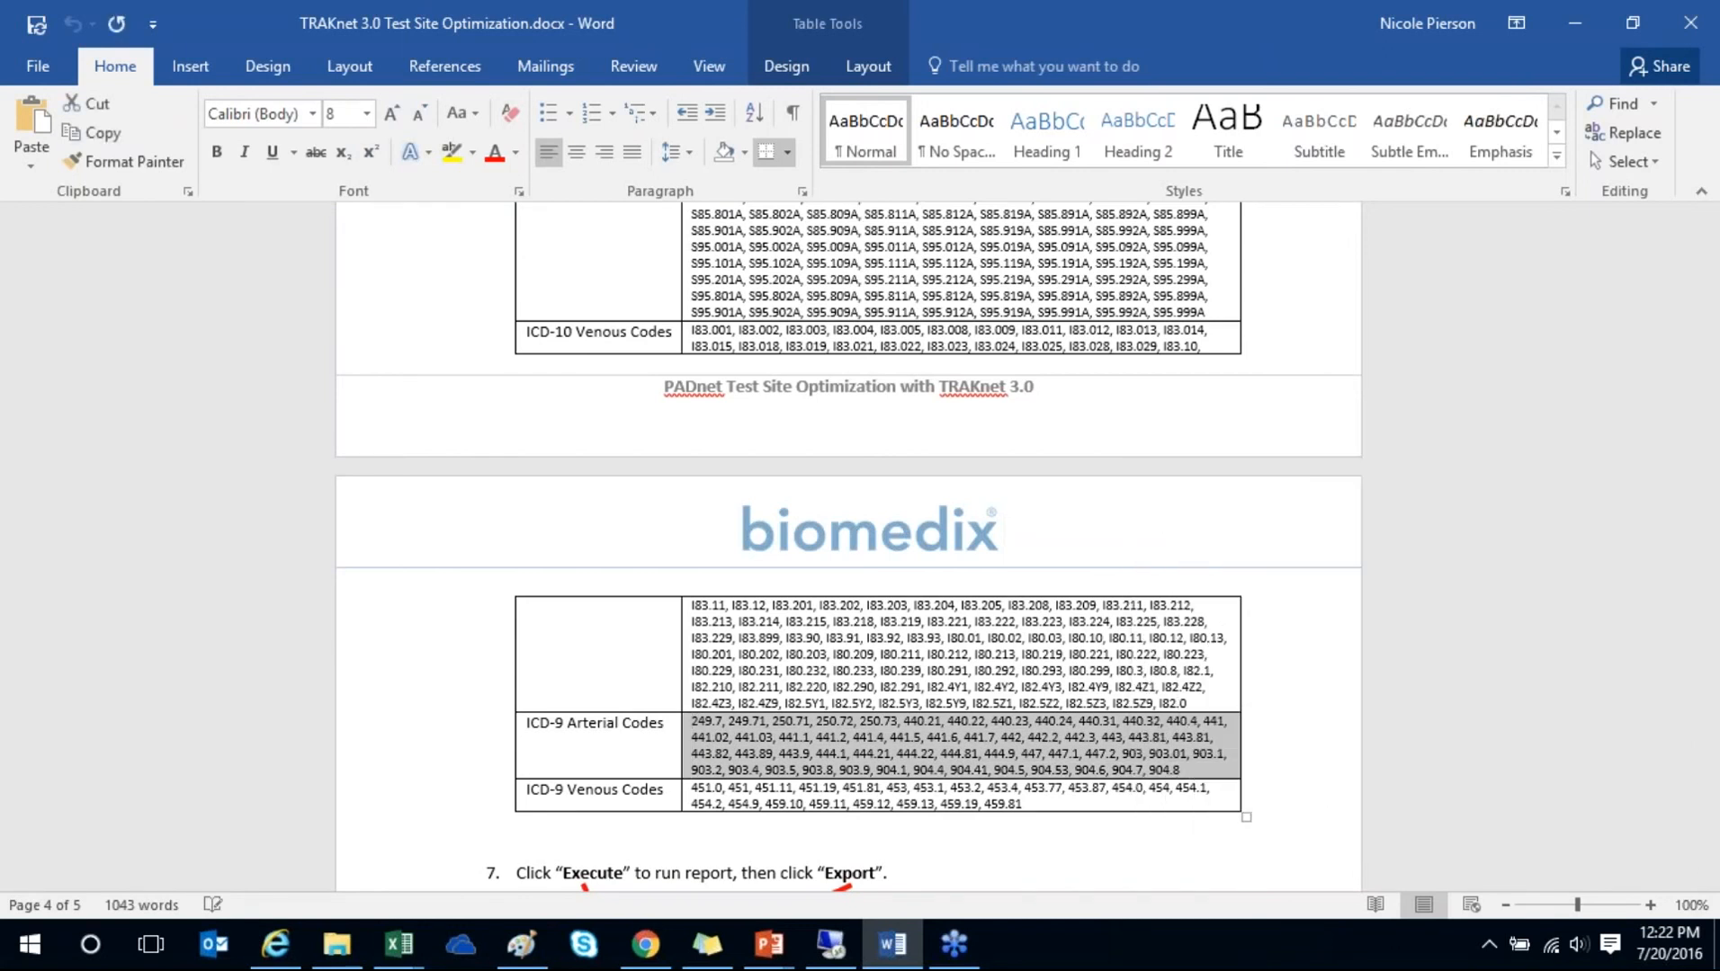
# - Paste the ICD-9 arterial codes into the report's Diagnosis Code(s) field
pyautogui.click(831, 944)
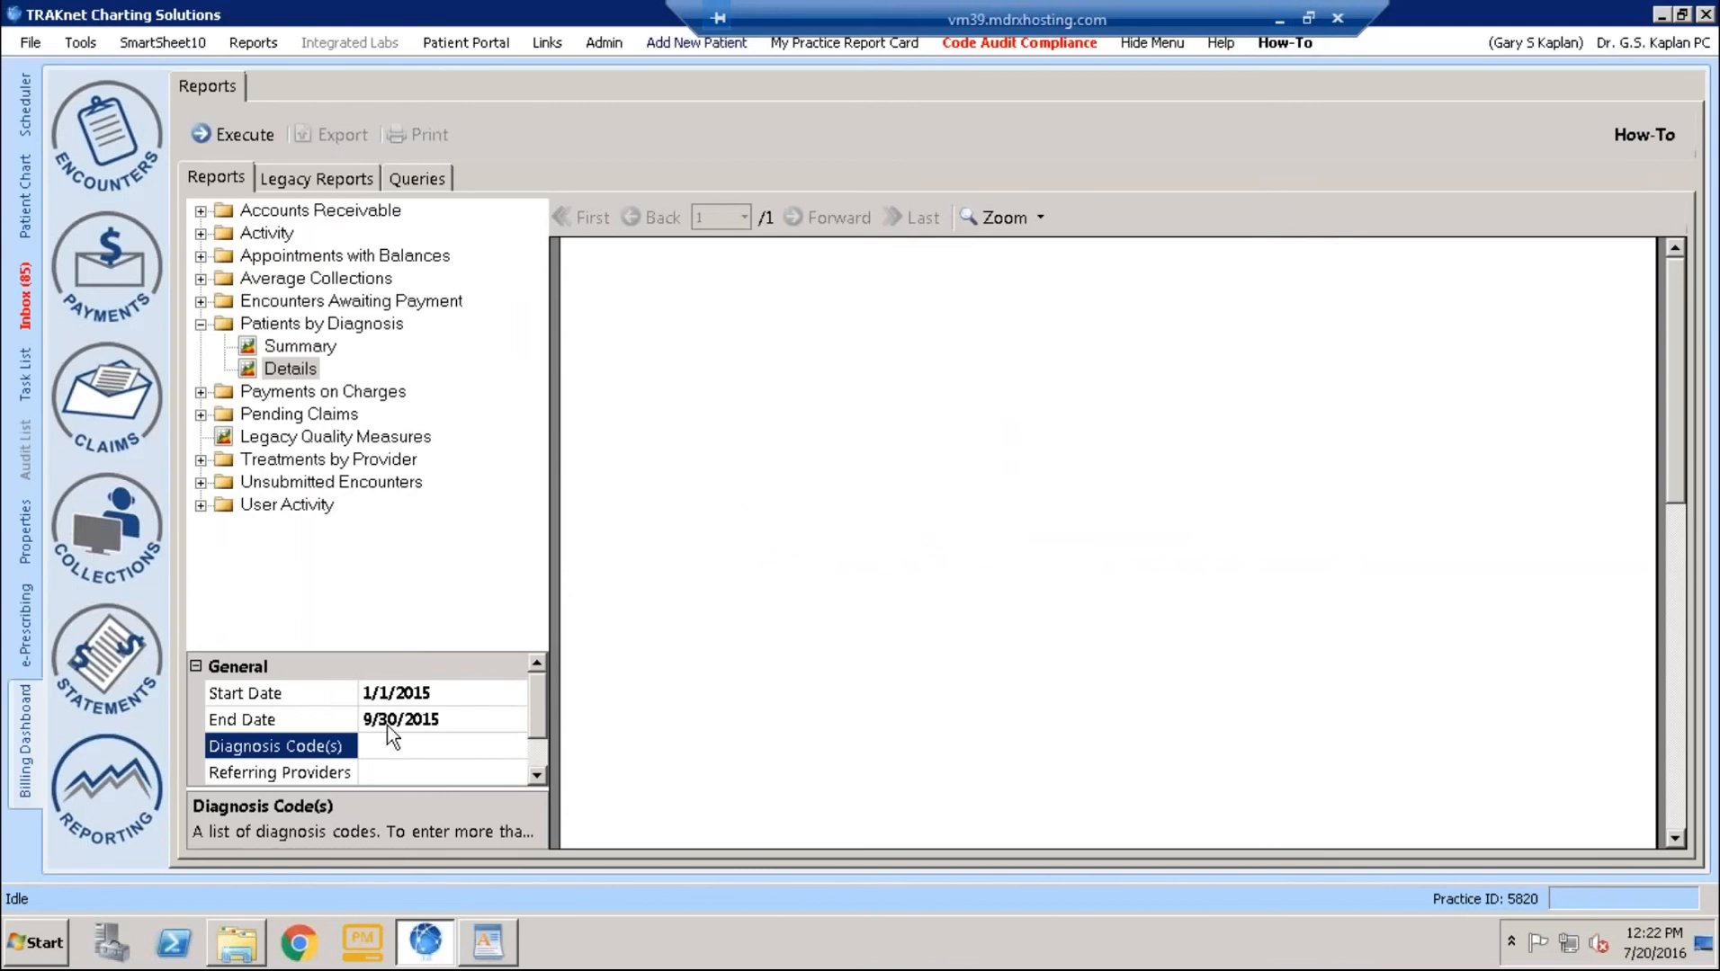
pyautogui.click(387, 752)
pyautogui.rightClick(388, 752)
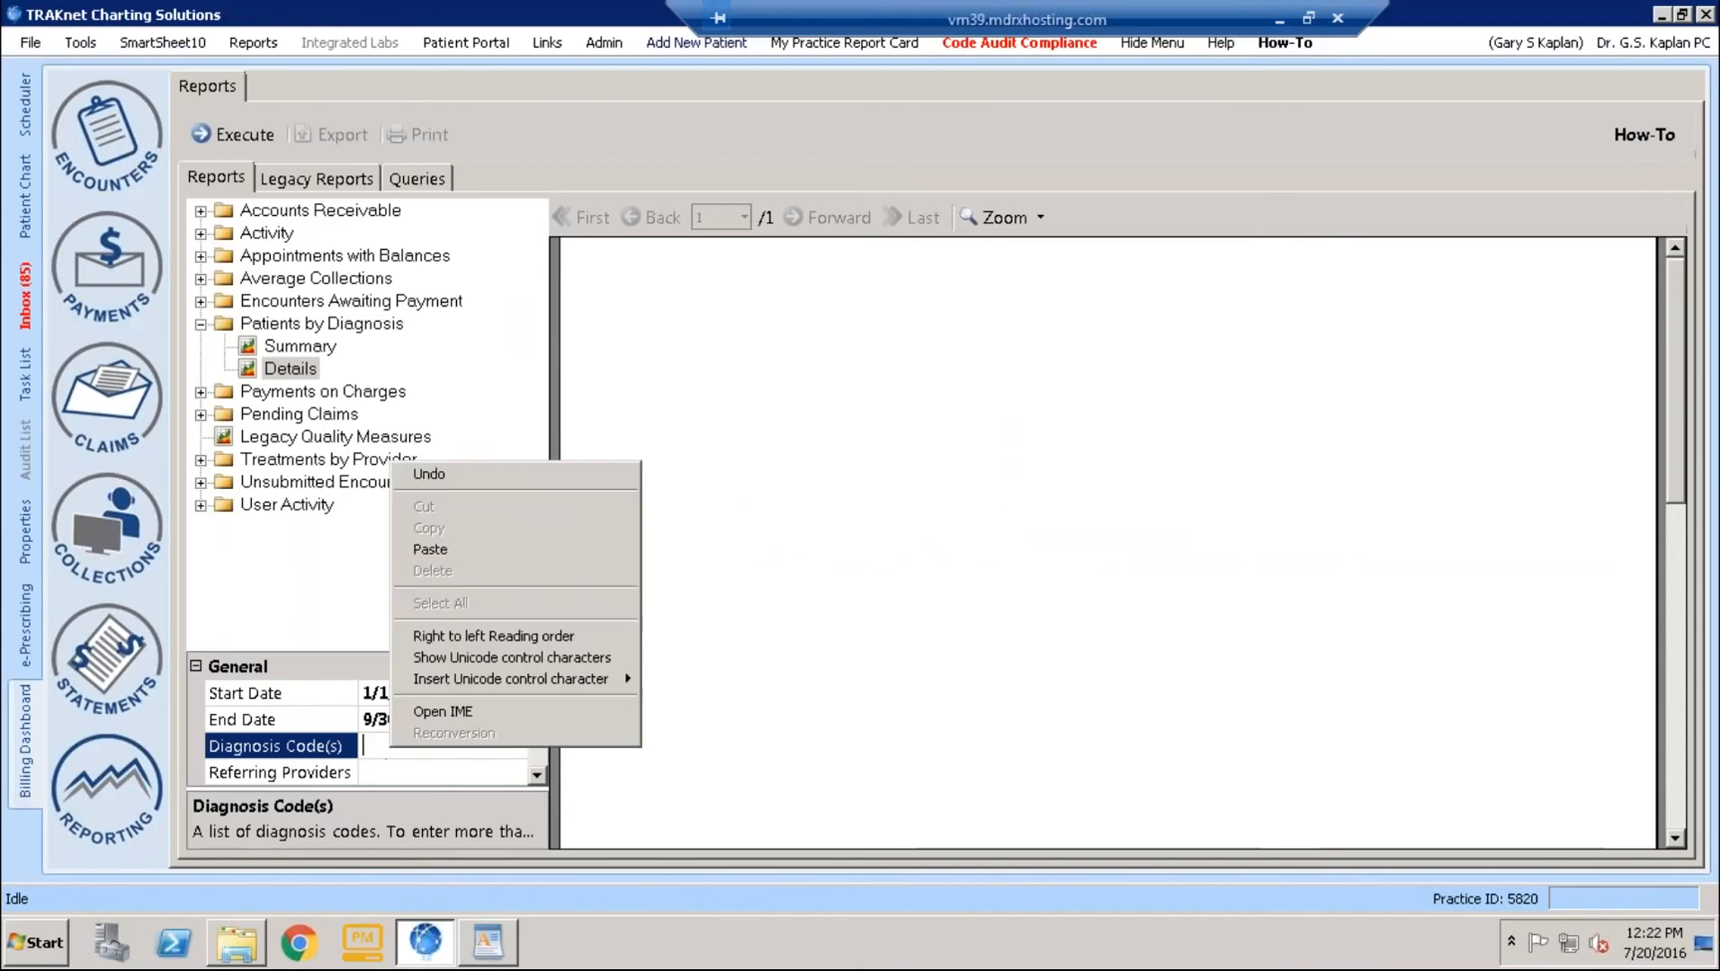
pyautogui.click(440, 550)
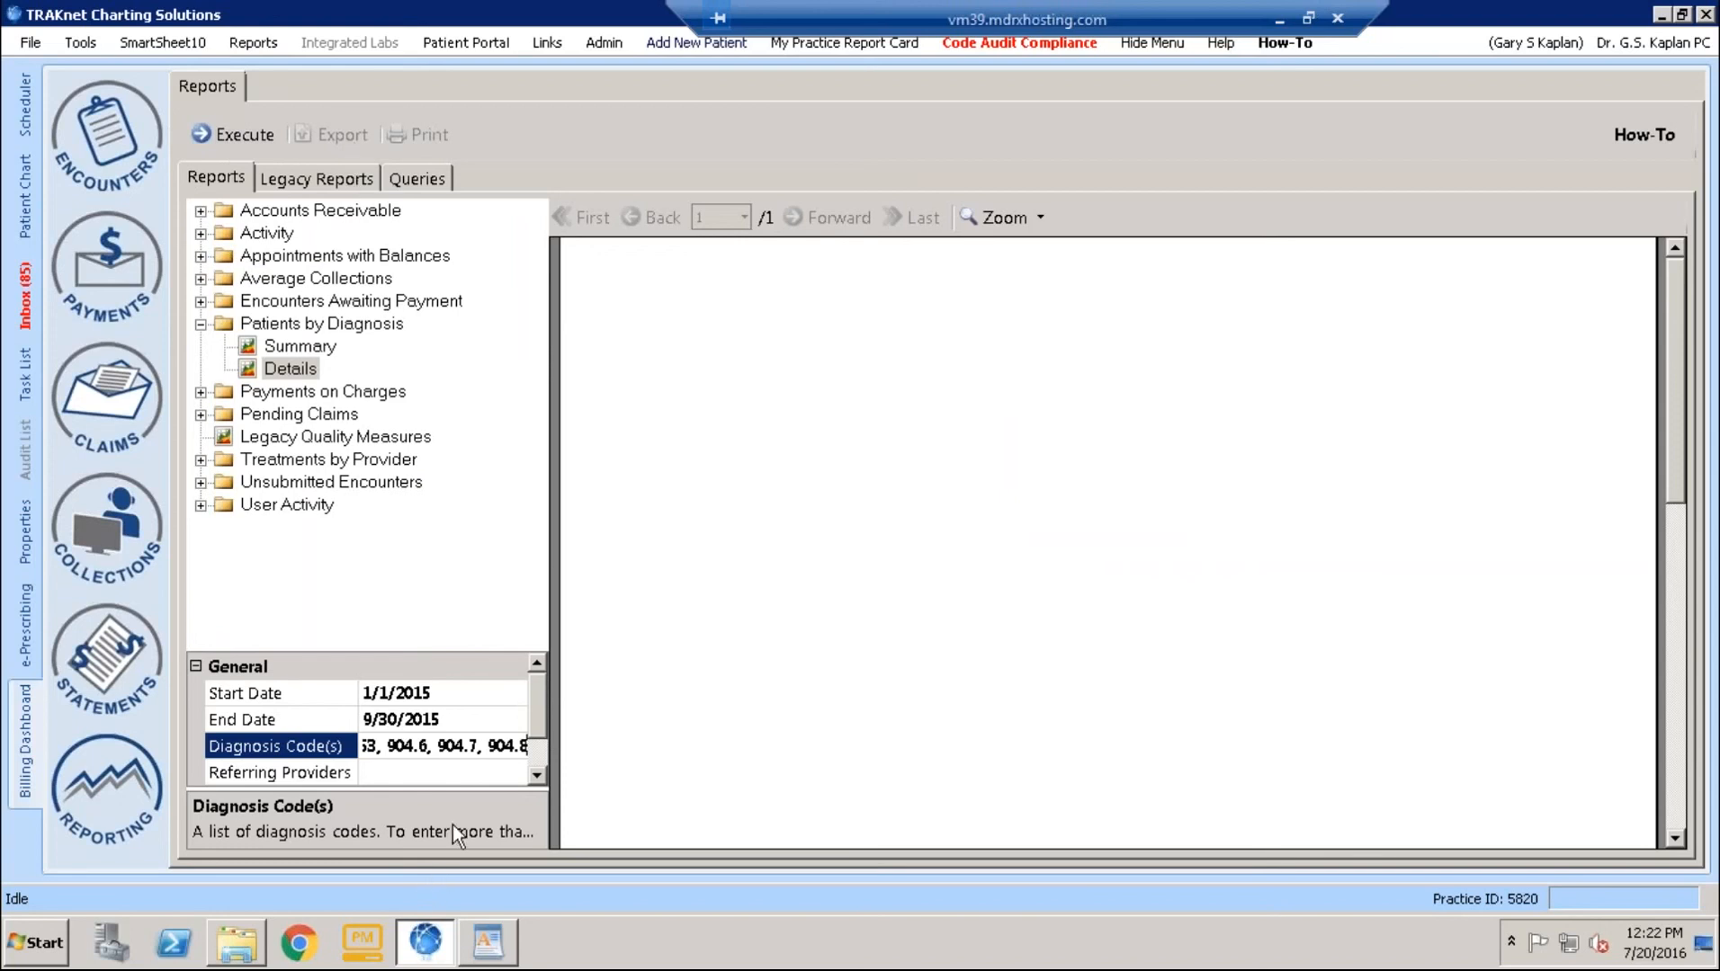
pyautogui.click(468, 745)
# - Switch to the PowerPoint slide show of the Data Mining TRAKnet presentation
pyautogui.click(1283, 19)
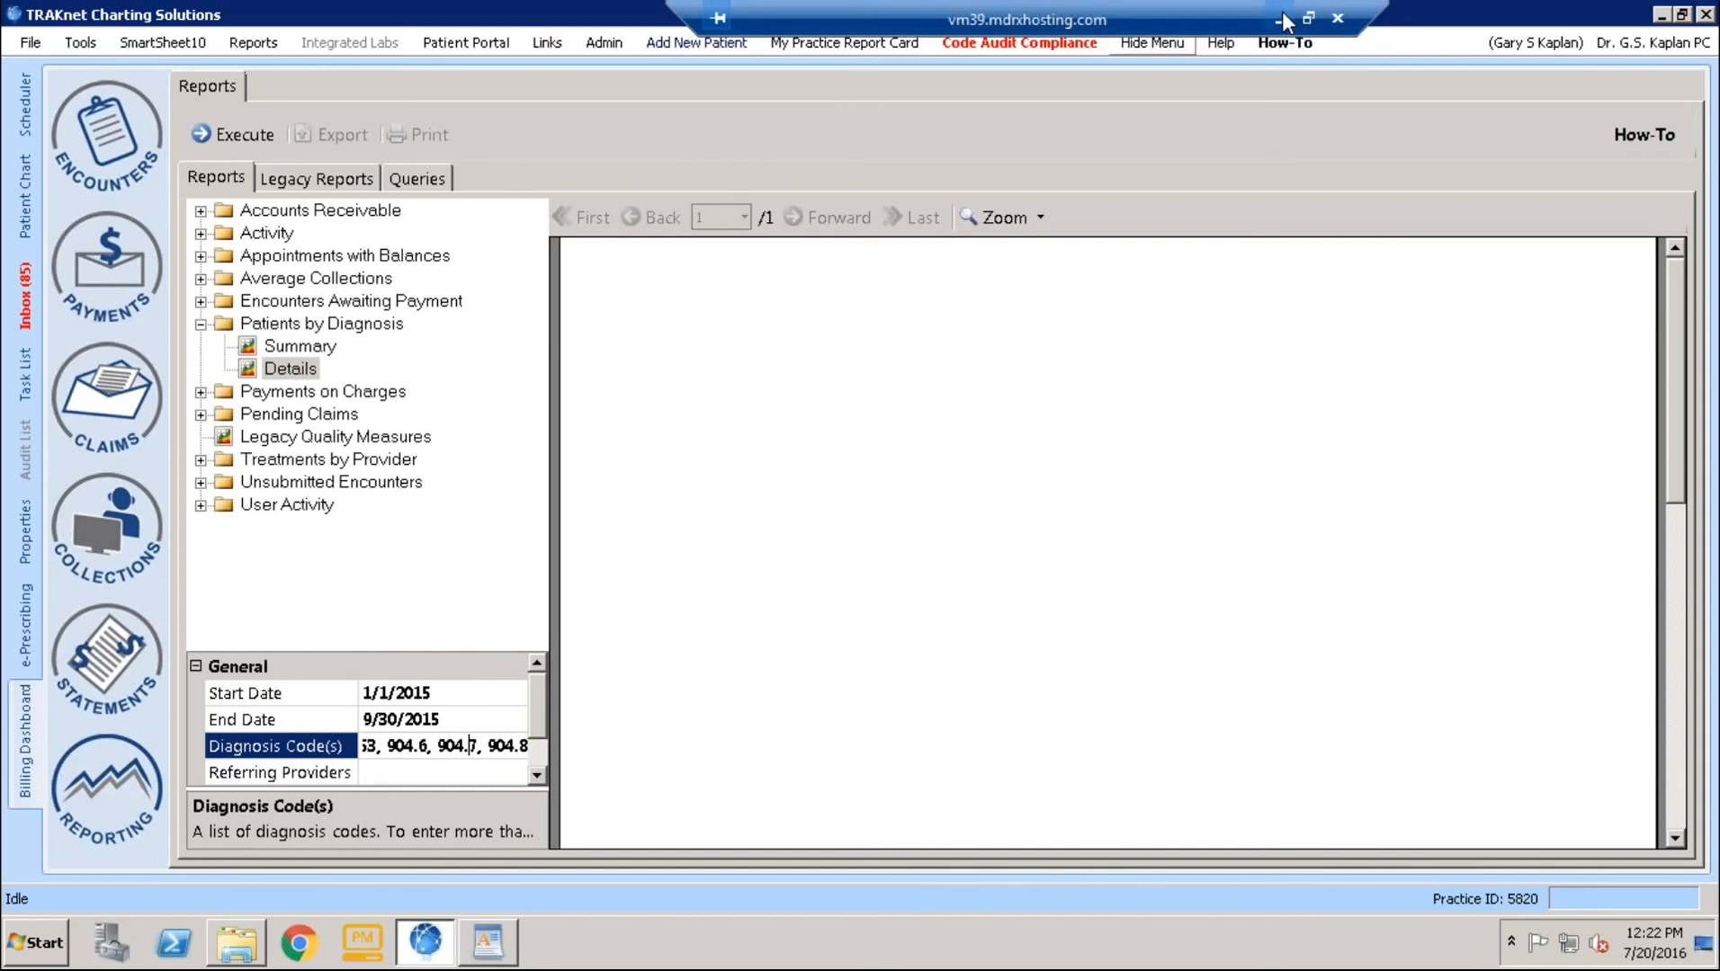
pyautogui.moveTo(762, 954)
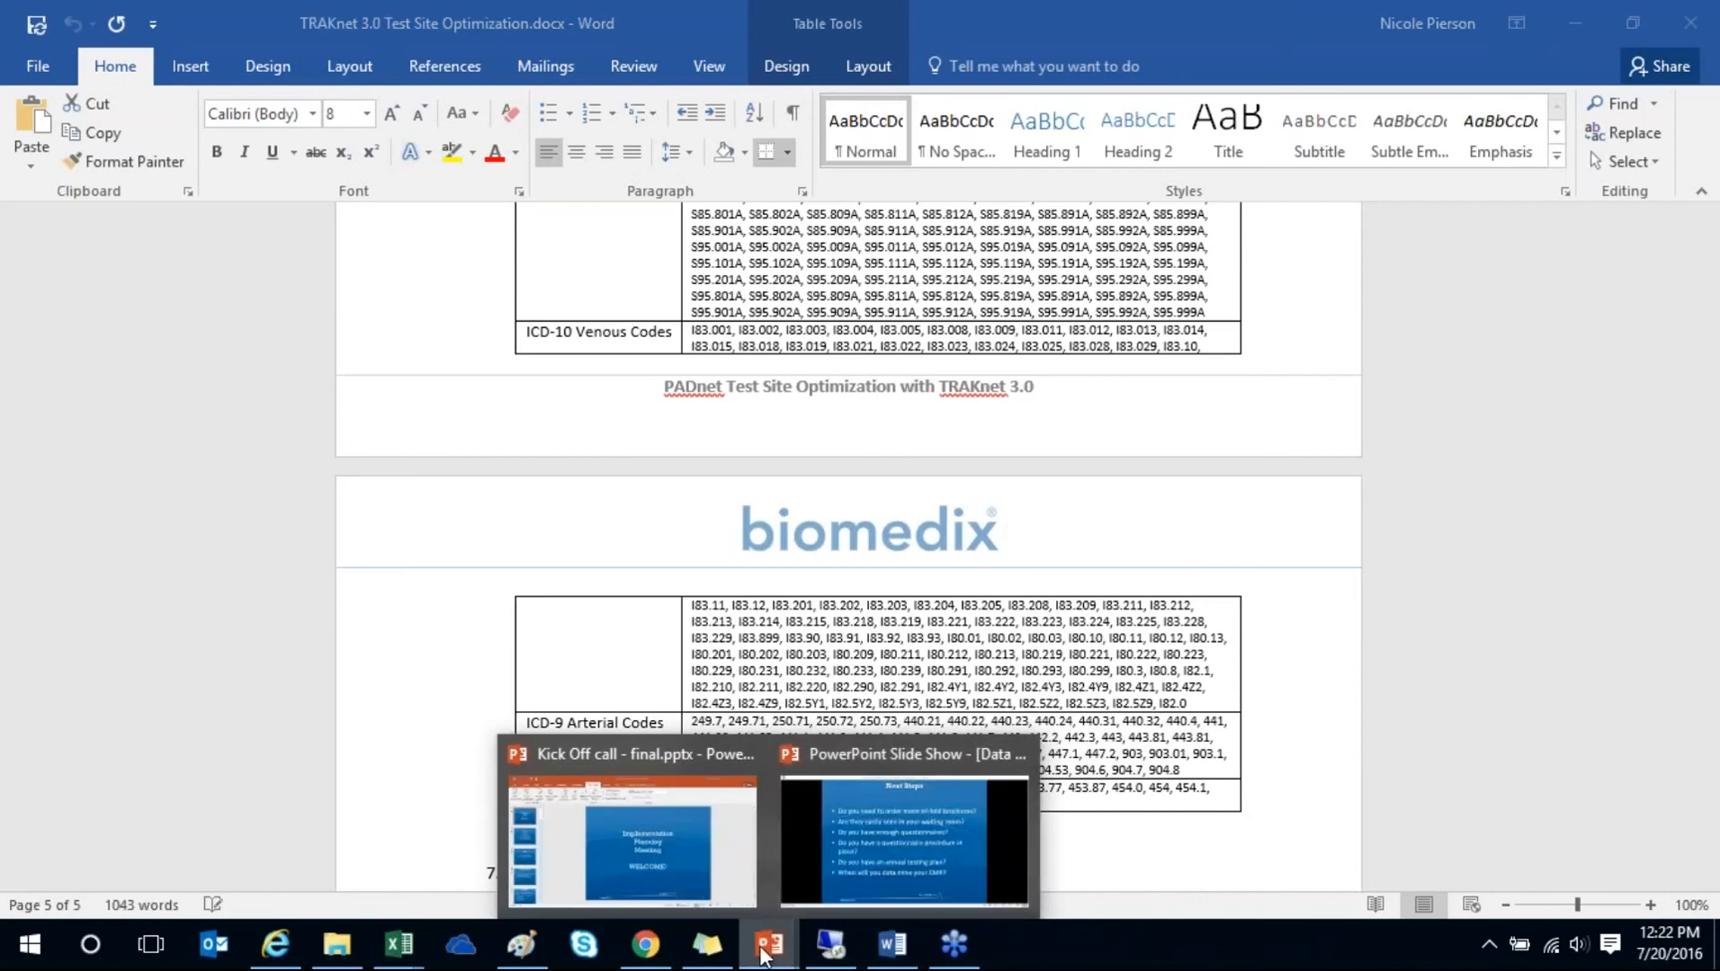
pyautogui.click(881, 848)
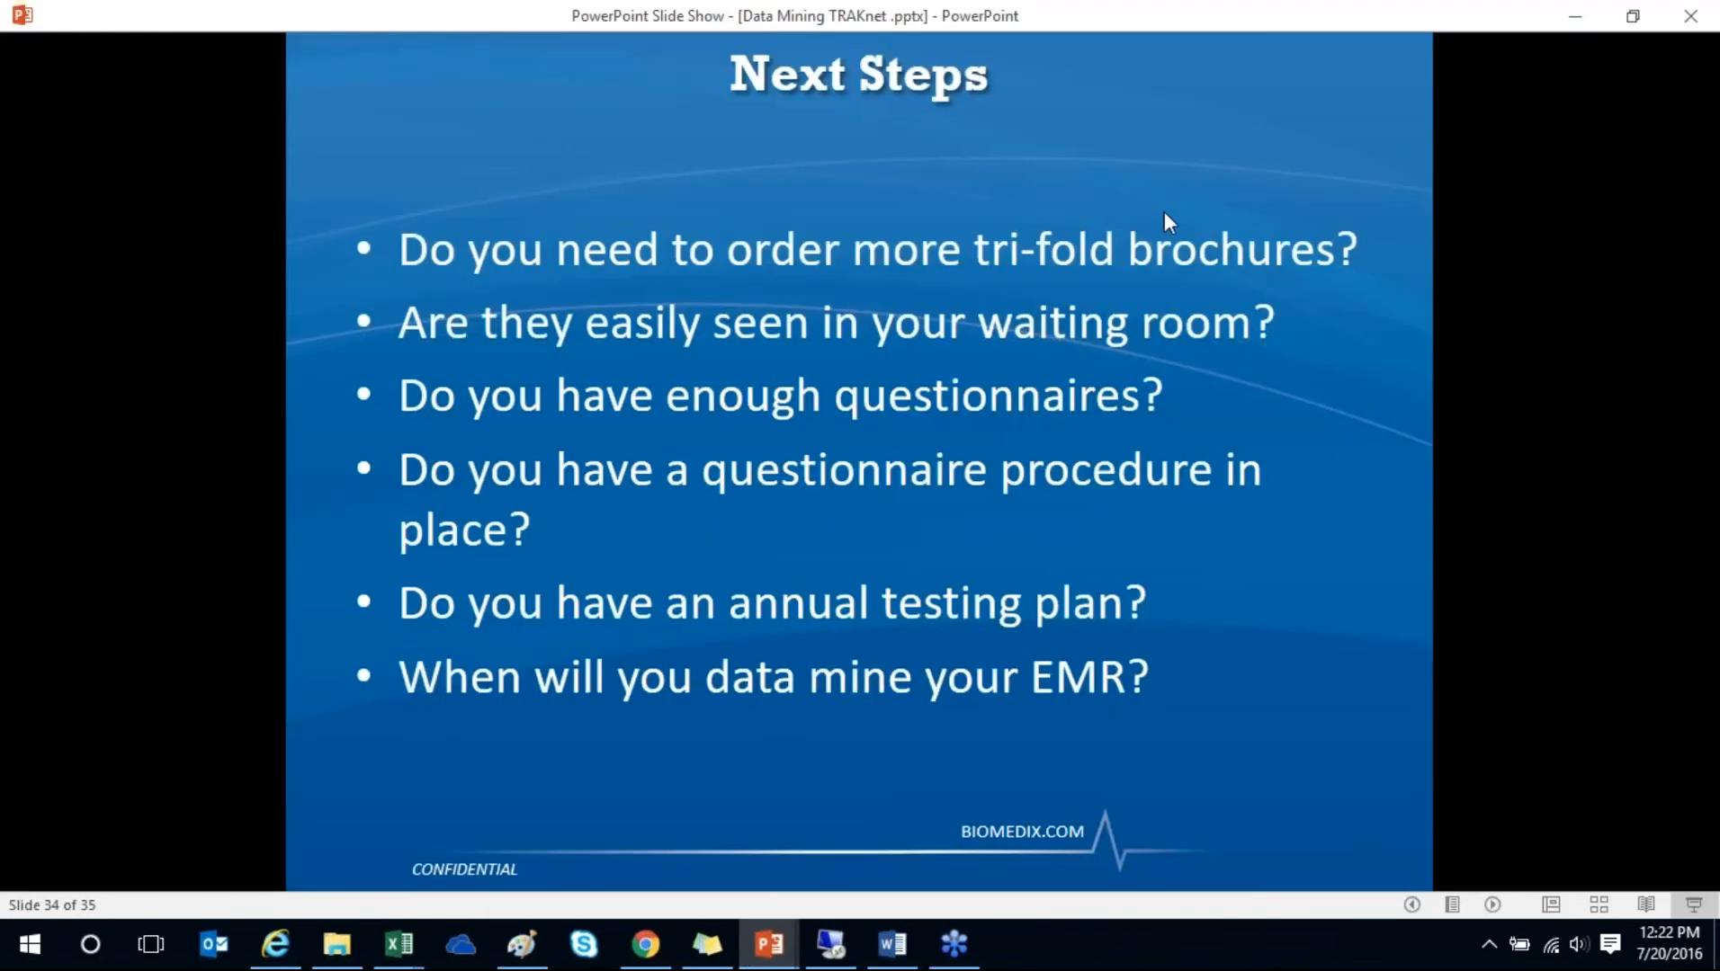